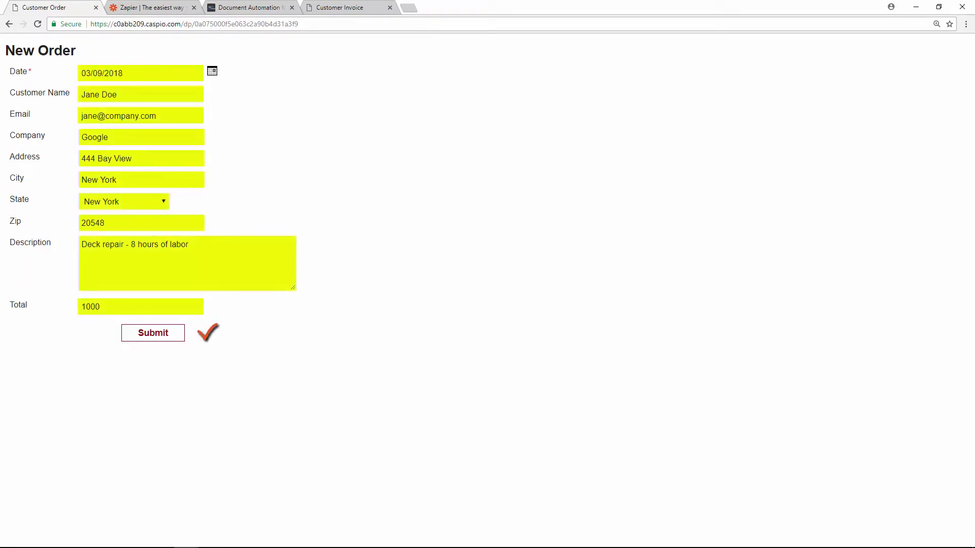
Check the Zapier and WebMerge tabs and view the sample Customer Invoice PDF.
left_click(152, 7)
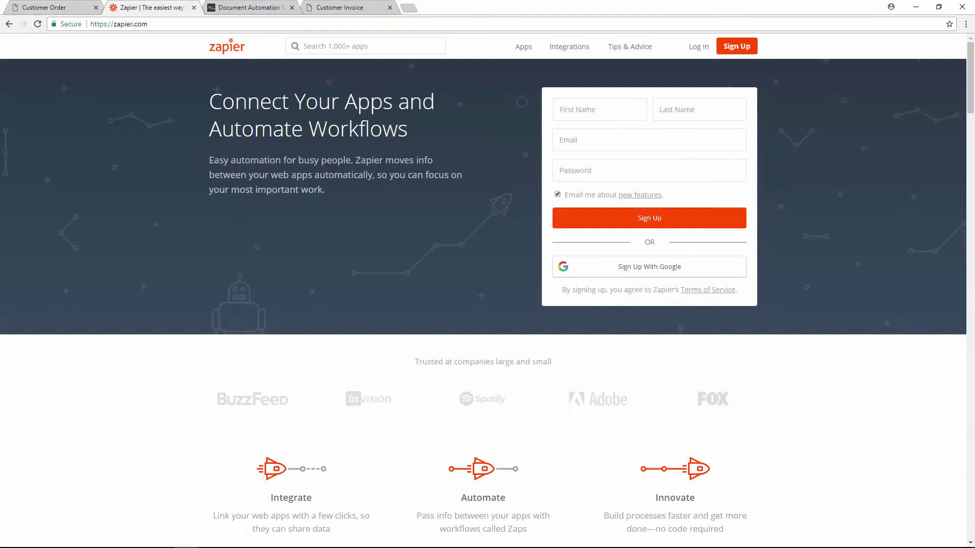
left_click(249, 7)
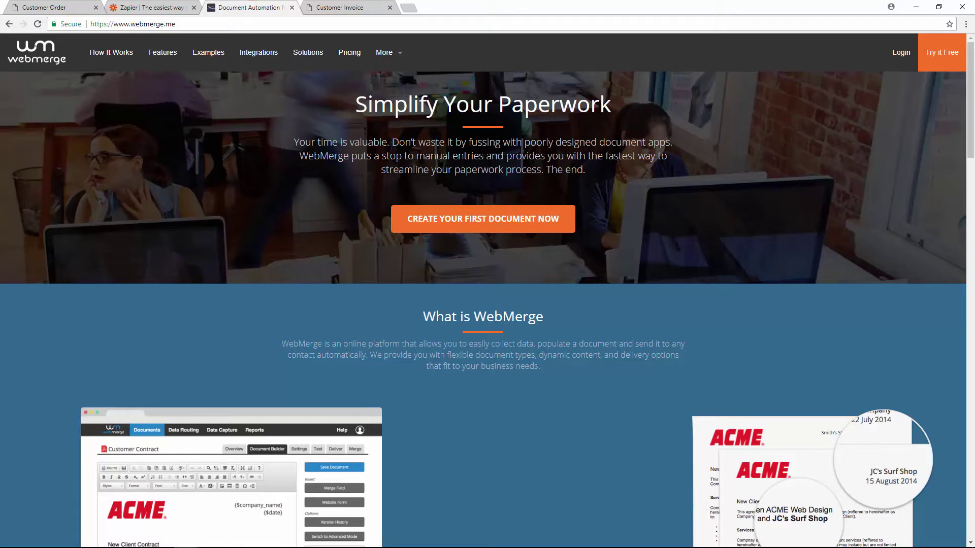
left_click(338, 9)
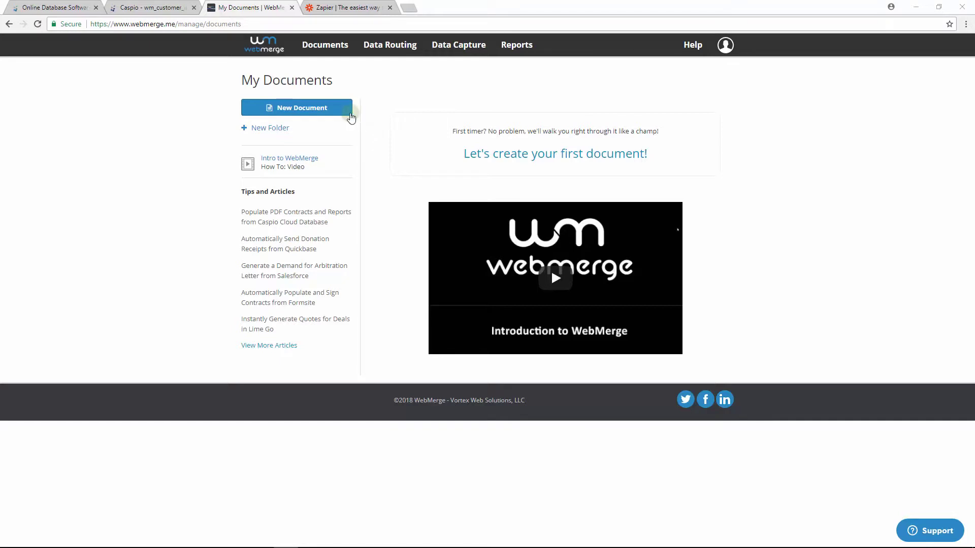
Start a new WebMerge document named 'Customer Invoice'.
left_click(344, 110)
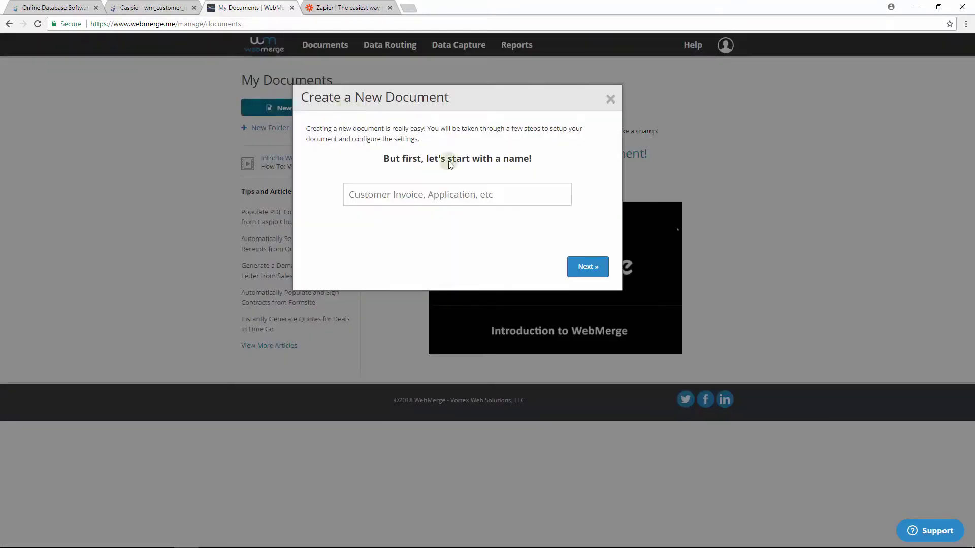
left_click(518, 192)
type("Custom")
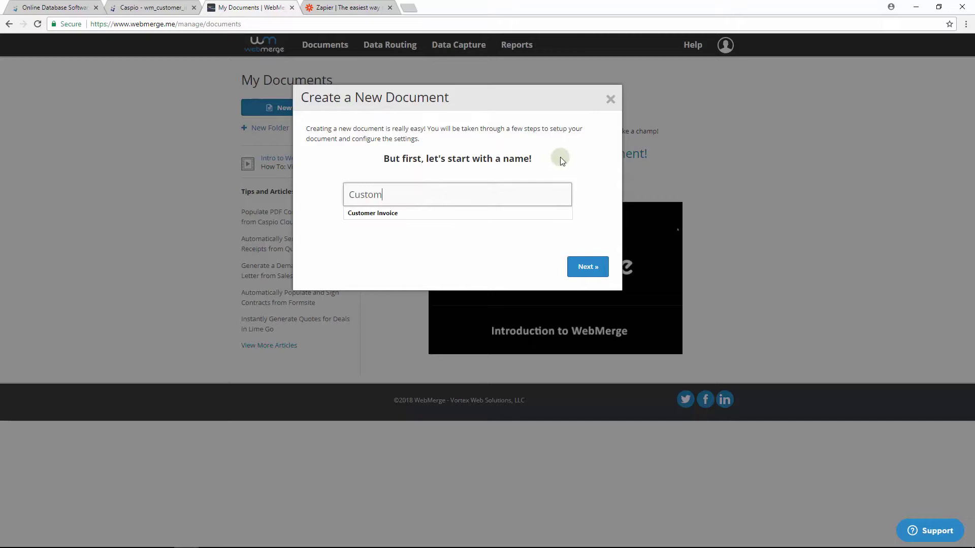
type("er Invoice")
left_click(589, 266)
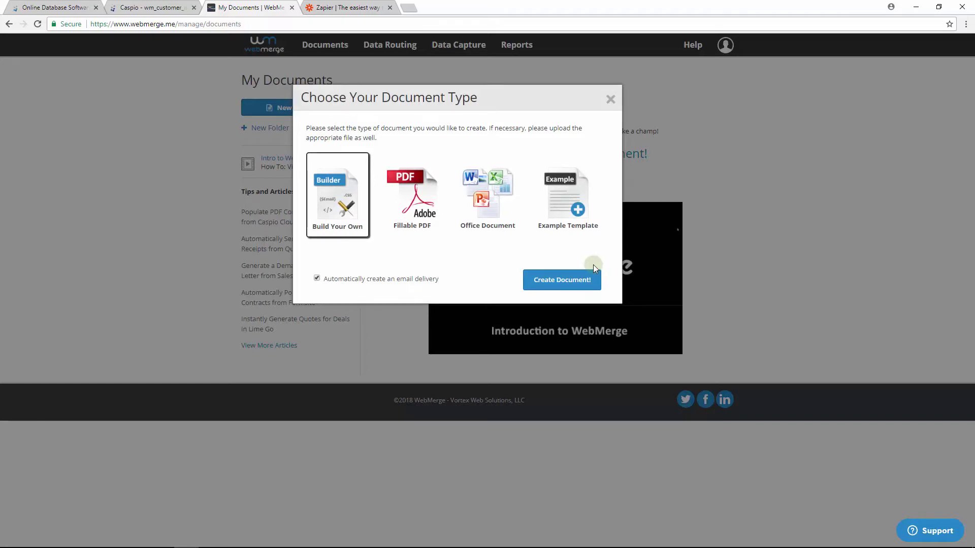
Base the document on the Customized Invoice example template and create it.
left_click(584, 223)
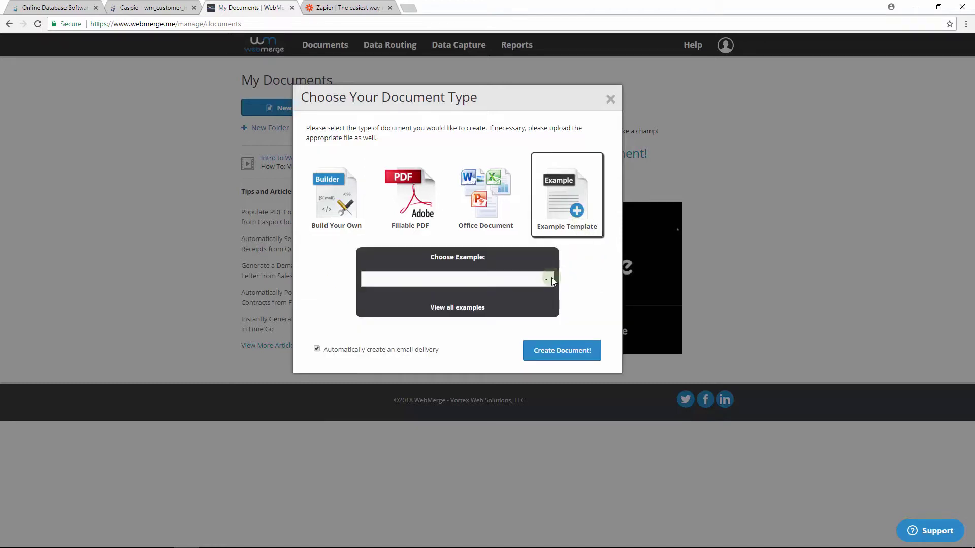
left_click(547, 278)
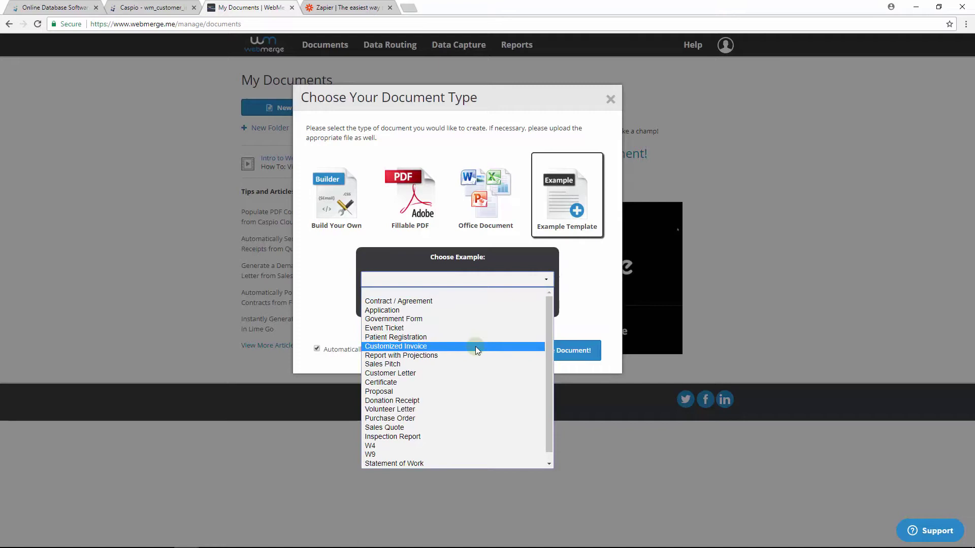
left_click(475, 346)
left_click(562, 351)
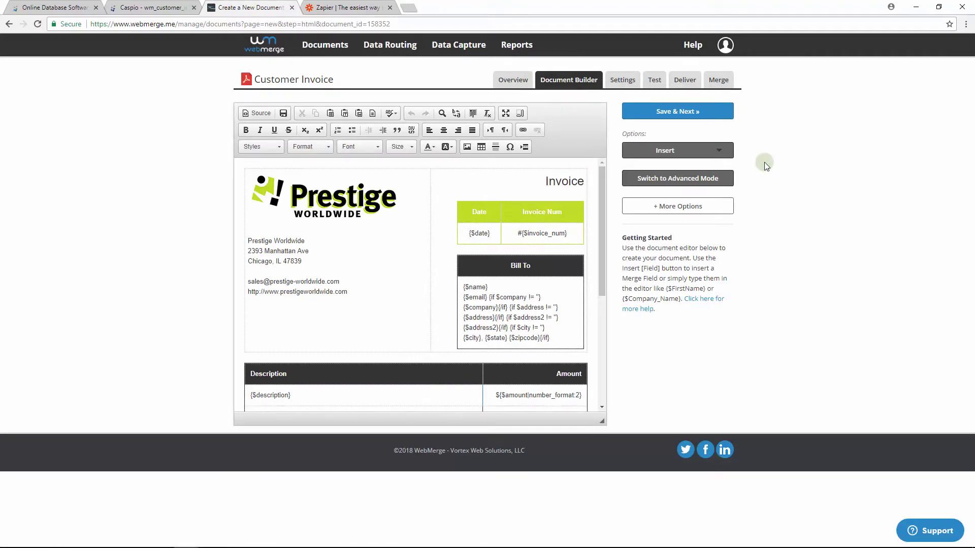
Save the Customer Invoice template and settings, then view Caspio's wm_customer_invoices table design.
left_click(713, 117)
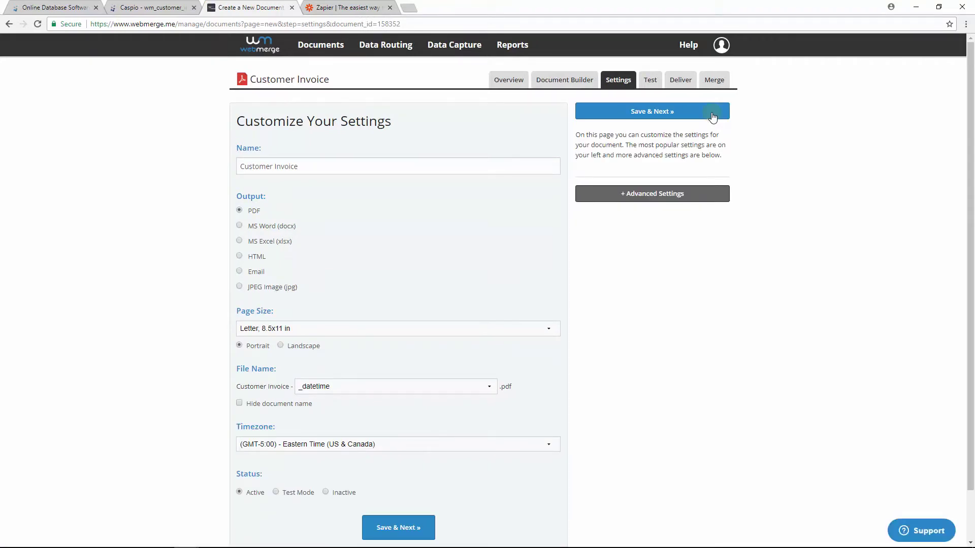
left_click(713, 116)
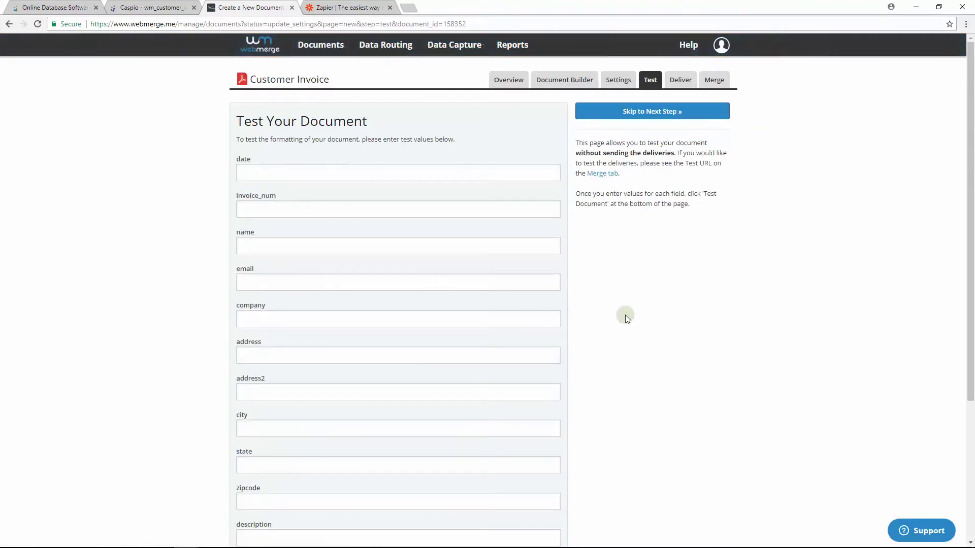
scroll(625, 315, "down", 3)
scroll(625, 315, "down", 1)
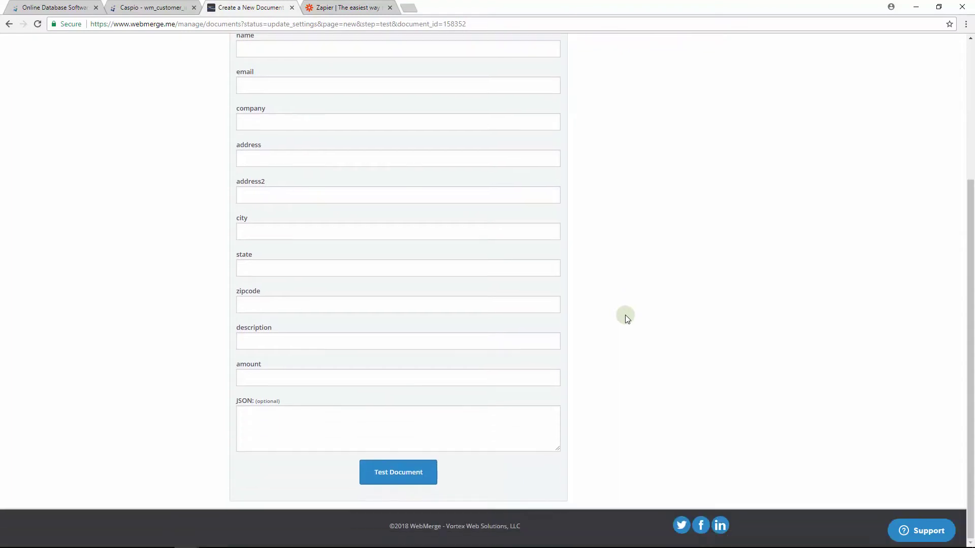
scroll(626, 314, "up", 4)
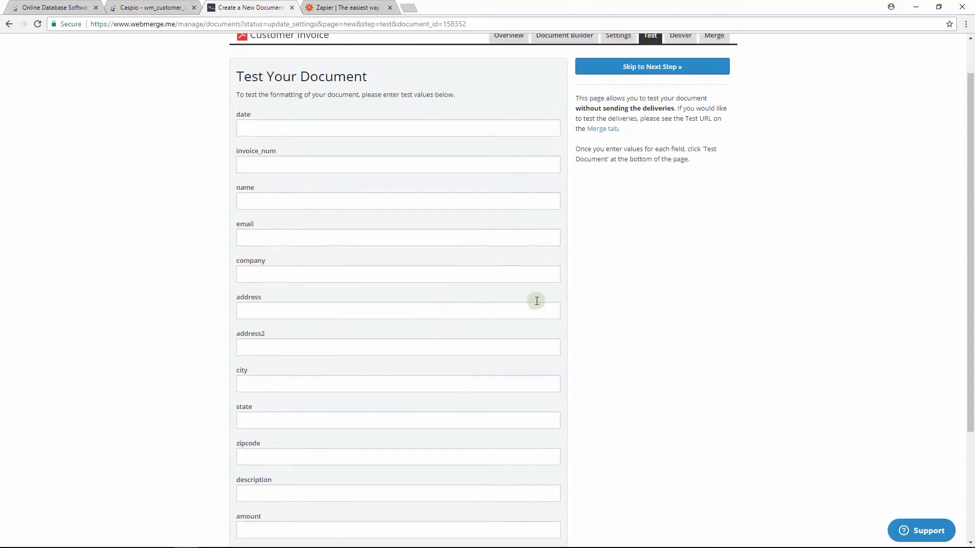
left_click(156, 11)
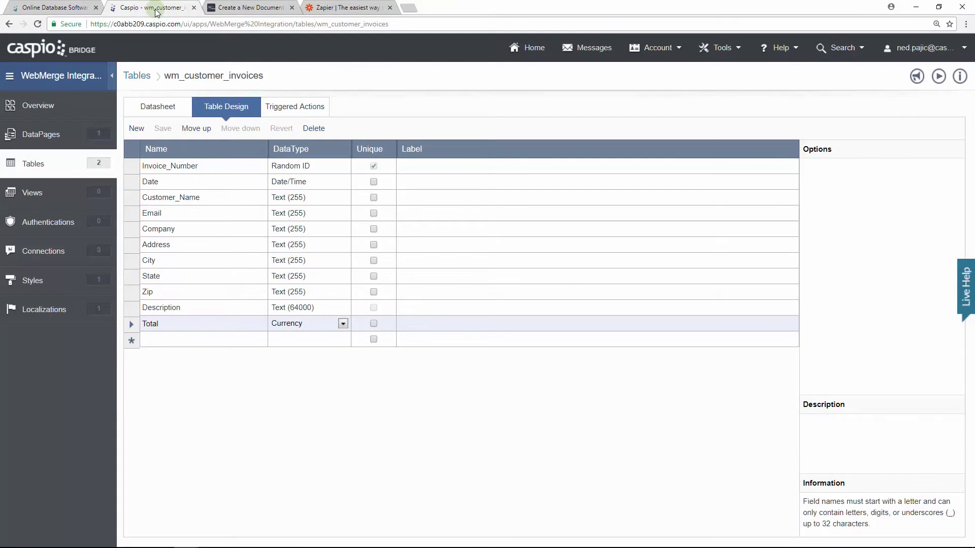
Compare the 11 Caspio invoice table fields against WebMerge's test fields.
left_click(246, 11)
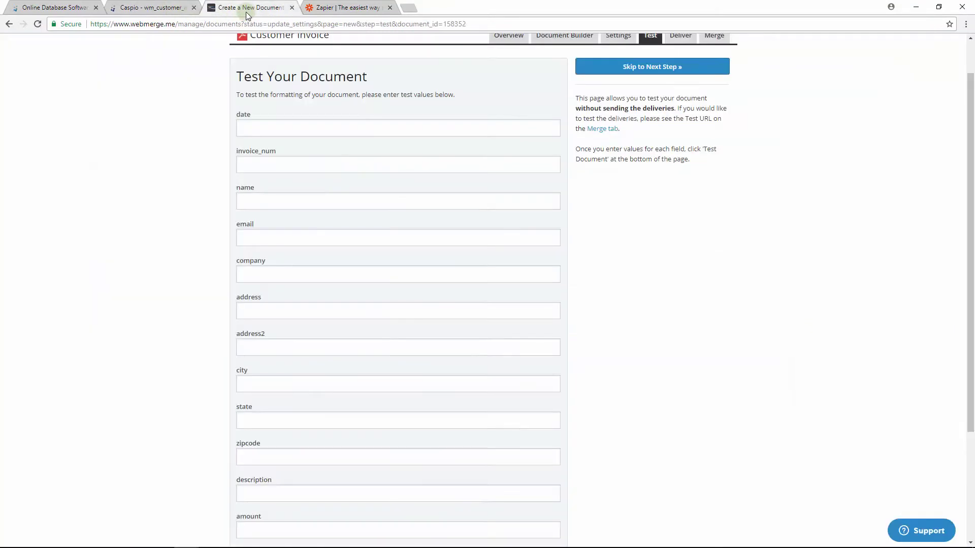
left_click(178, 11)
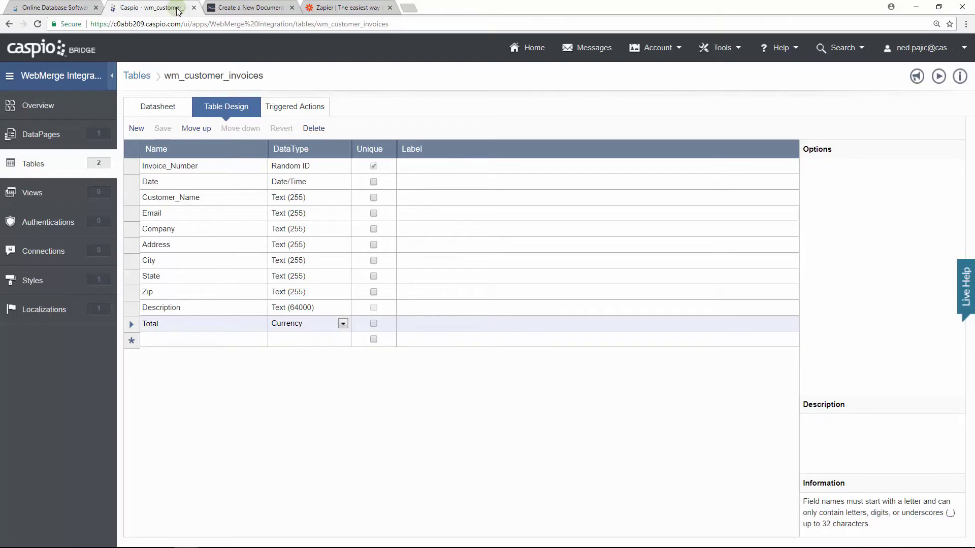
Return to WebMerge's Test page and skip ahead to the deliveries step.
left_click(257, 10)
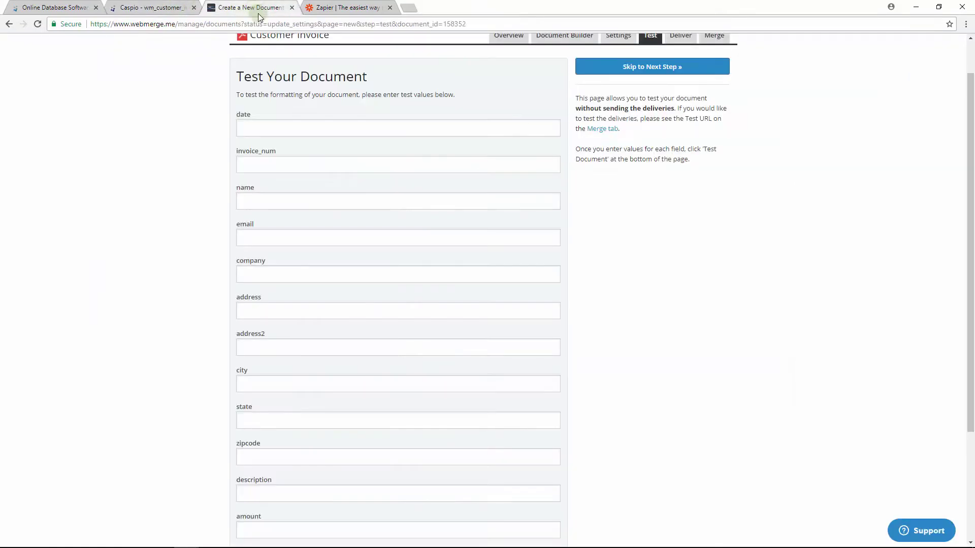
scroll(686, 305, "down", 3)
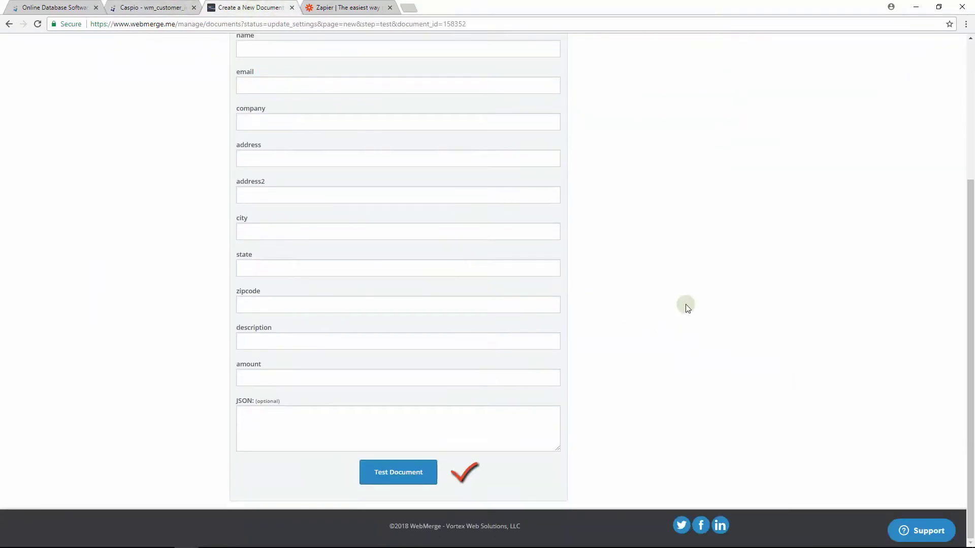
scroll(685, 303, "up", 4)
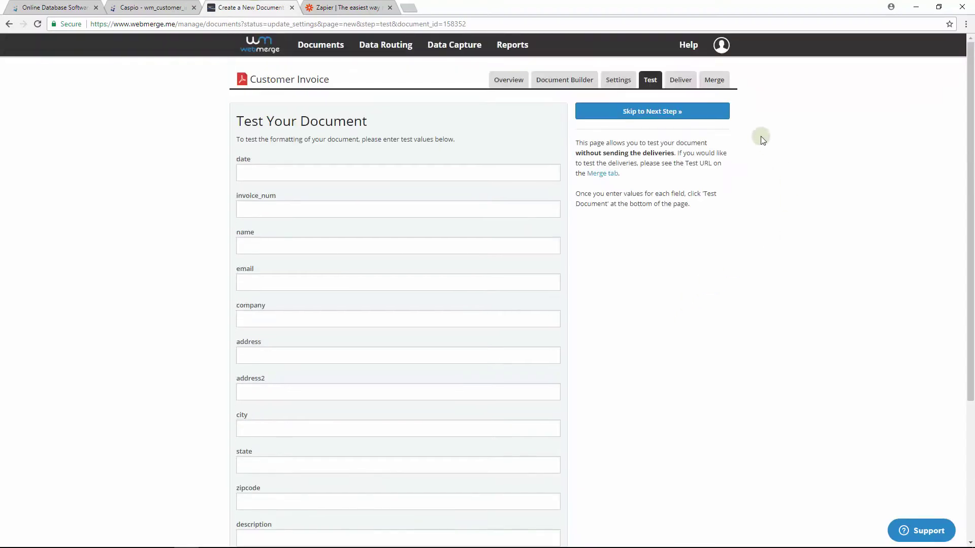
left_click(717, 117)
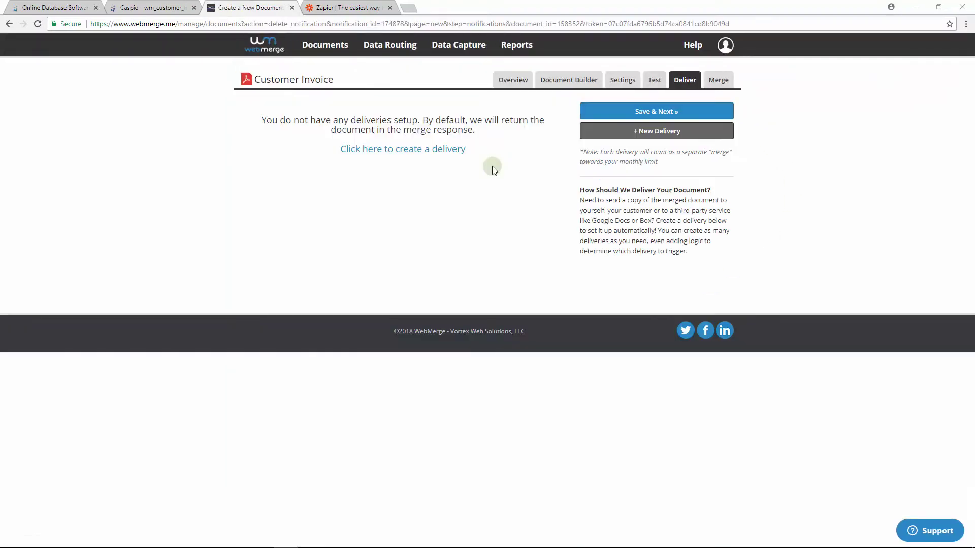
Add an email delivery to the recipient's address with subject 'Customer INvoice' and message 'NA', then save.
left_click(458, 151)
left_click(299, 178)
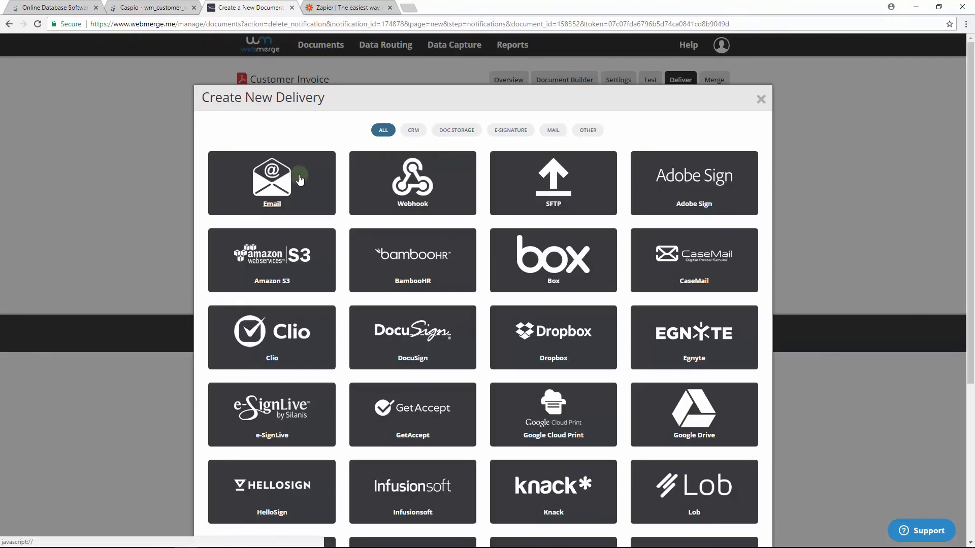
left_click(299, 177)
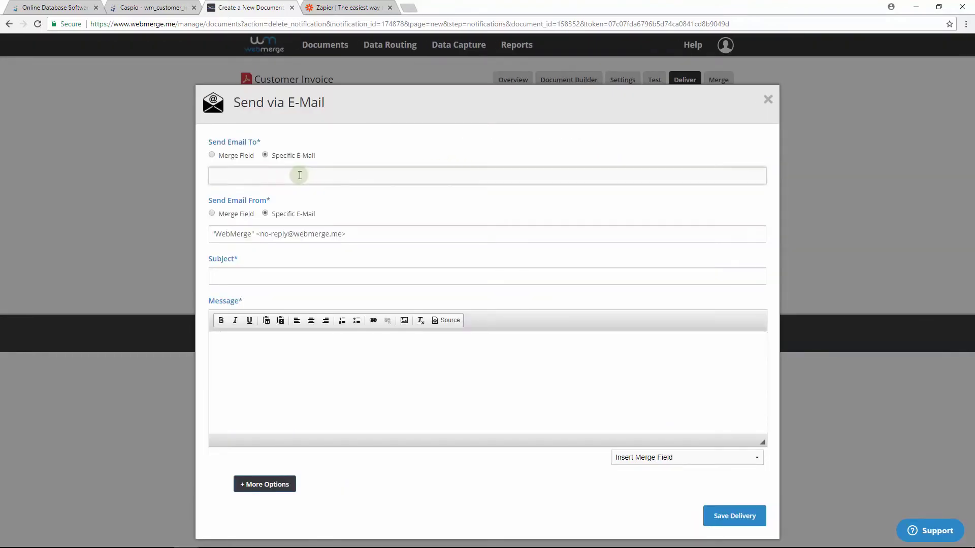
left_click(248, 275)
type("Customer IN")
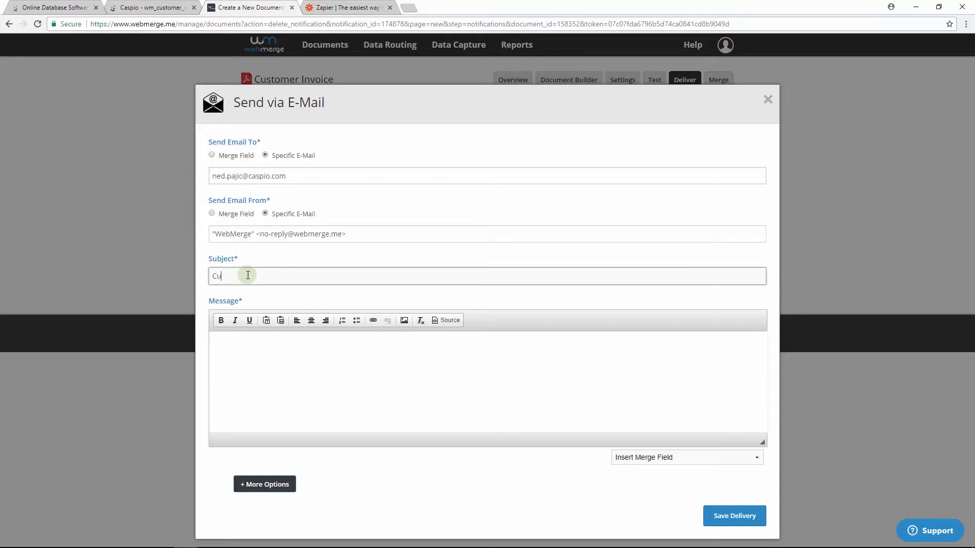
type("voice")
left_click(300, 358)
type("NA")
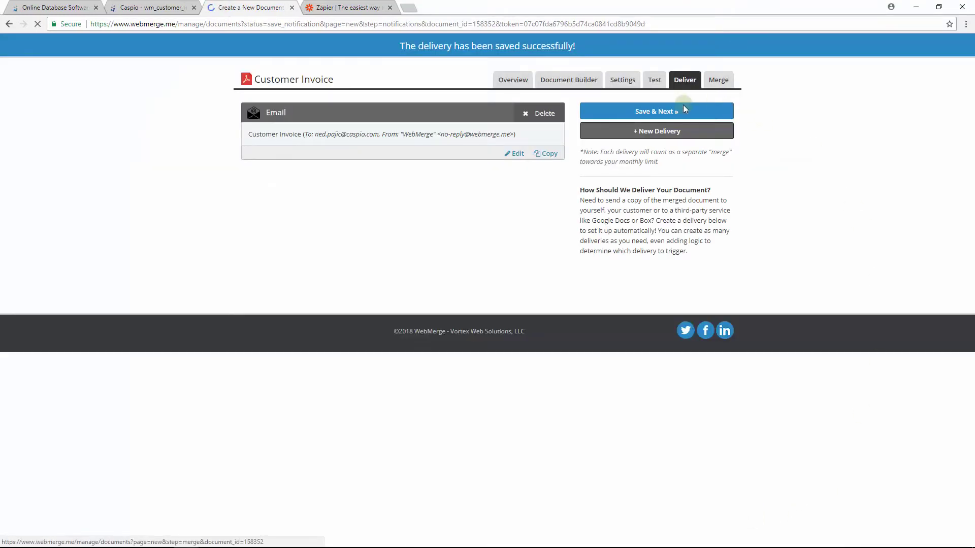
left_click(683, 105)
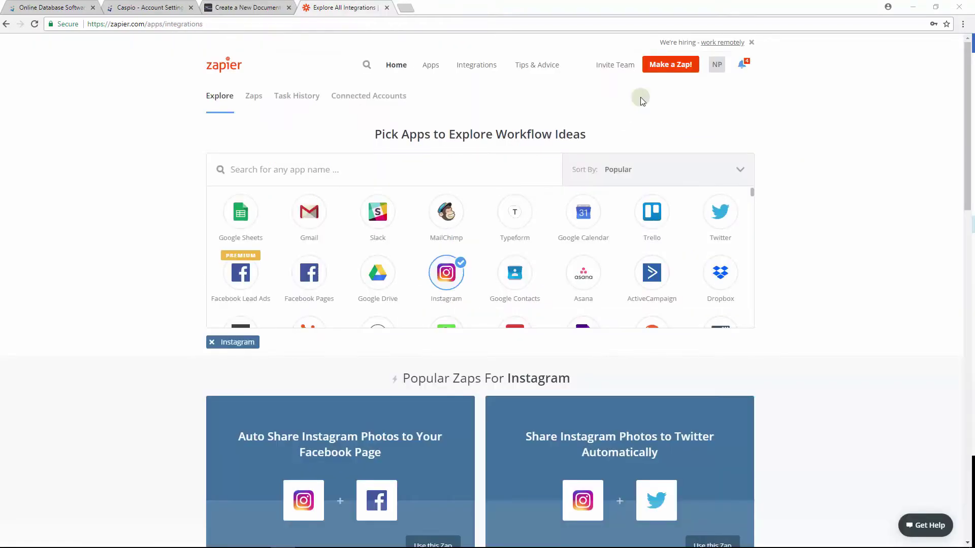
Start a new Zap named 'Customer Invoice'.
left_click(659, 69)
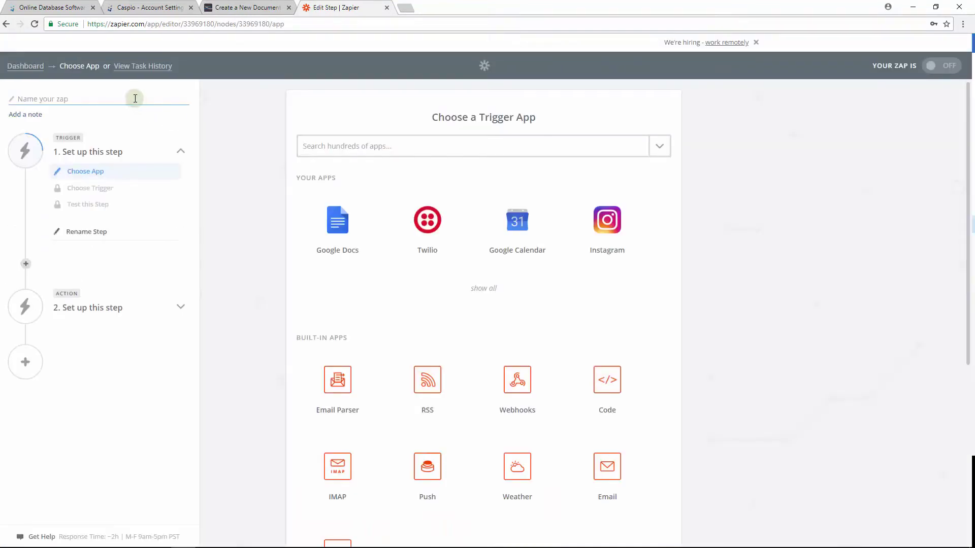
type("Customer Invoice")
Set the Zap trigger to Caspio Cloud Database's New Record and save it.
left_click(436, 146)
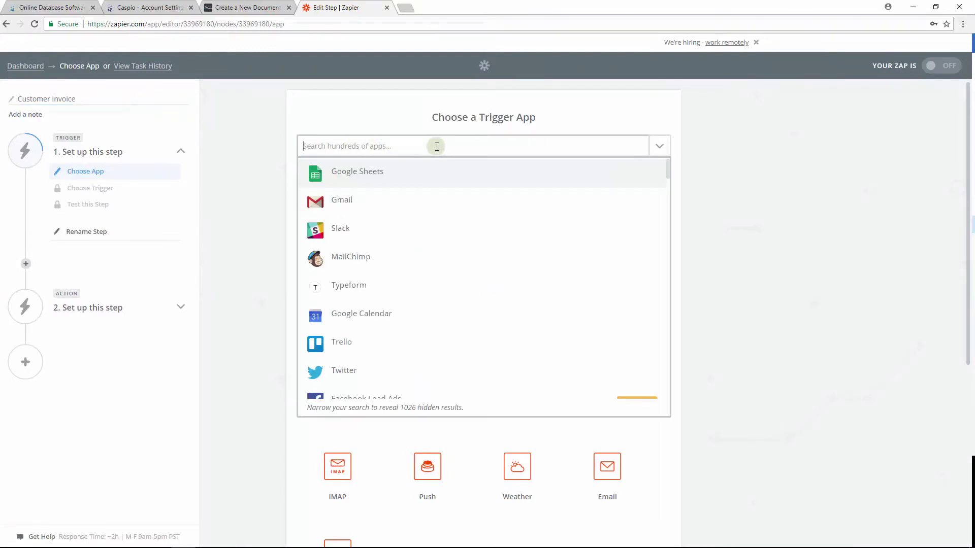
type("caspio")
left_click(344, 177)
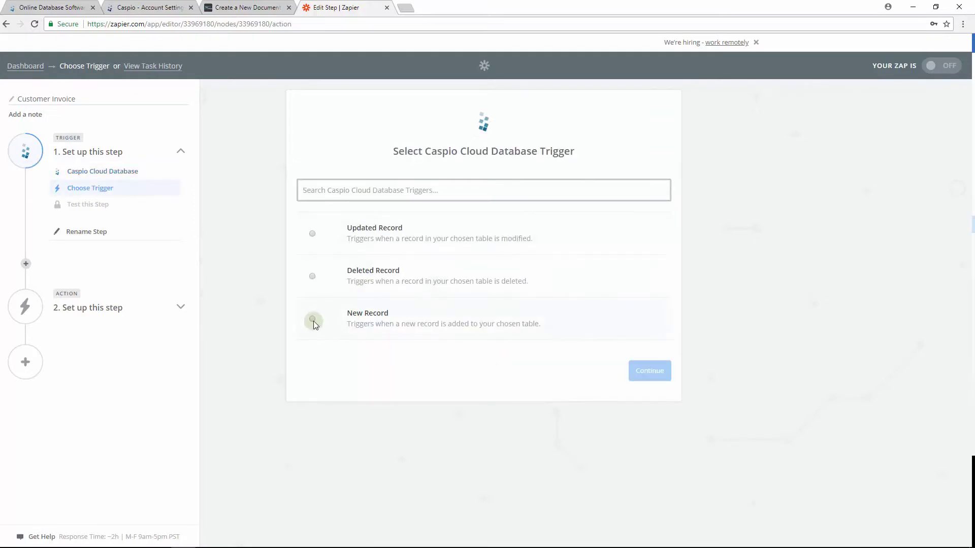
left_click(313, 320)
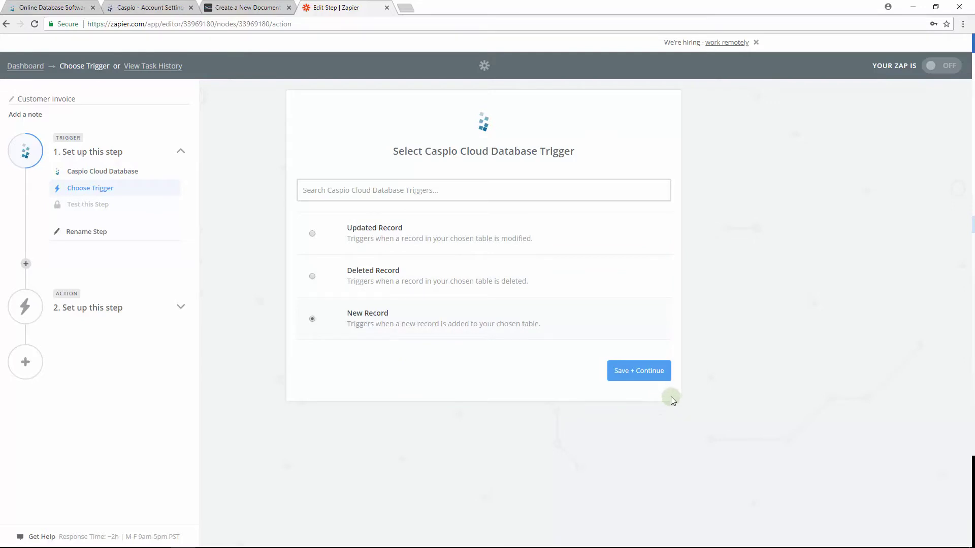
left_click(647, 381)
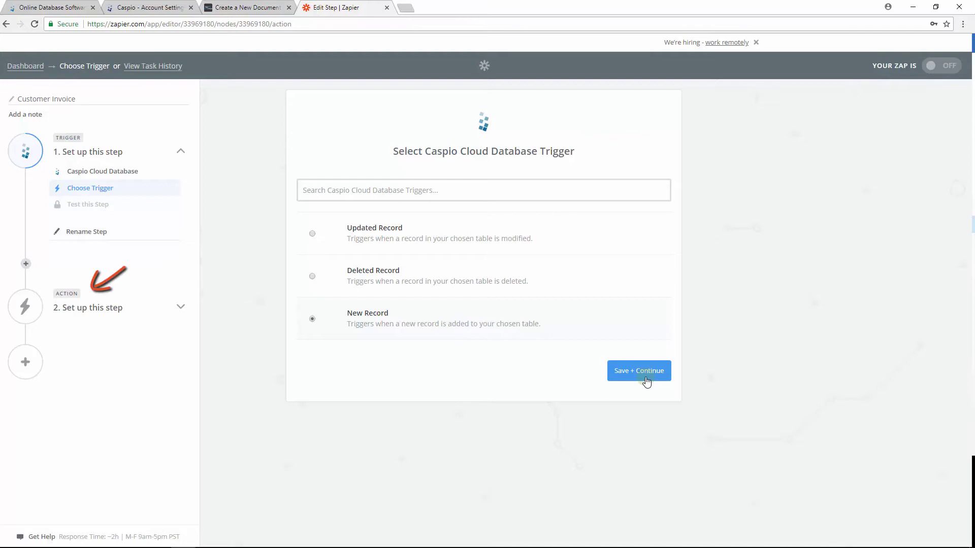
left_click(647, 382)
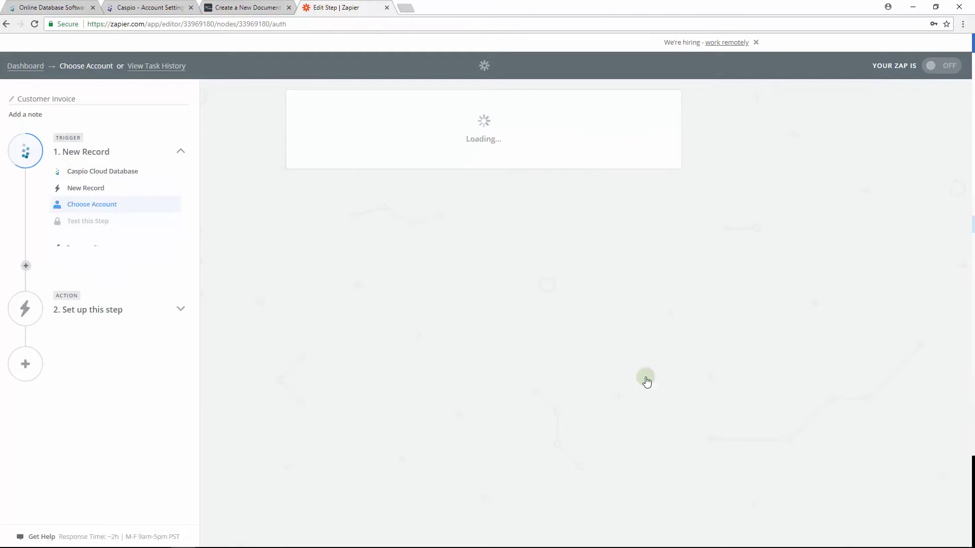
Connect the Caspio account by pasting its subdomain and allowing Zapier access.
left_click(331, 199)
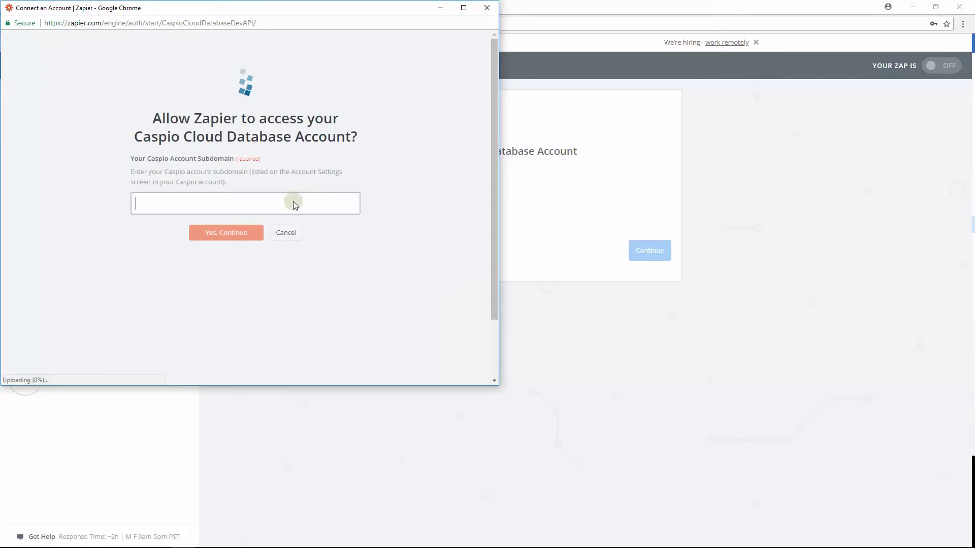
type("c0abb209.caspio.com")
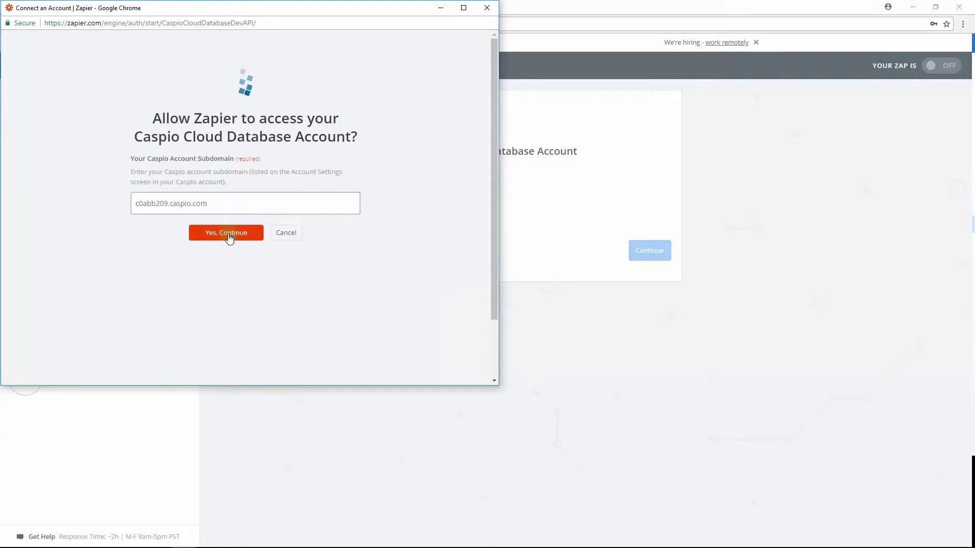
left_click(228, 236)
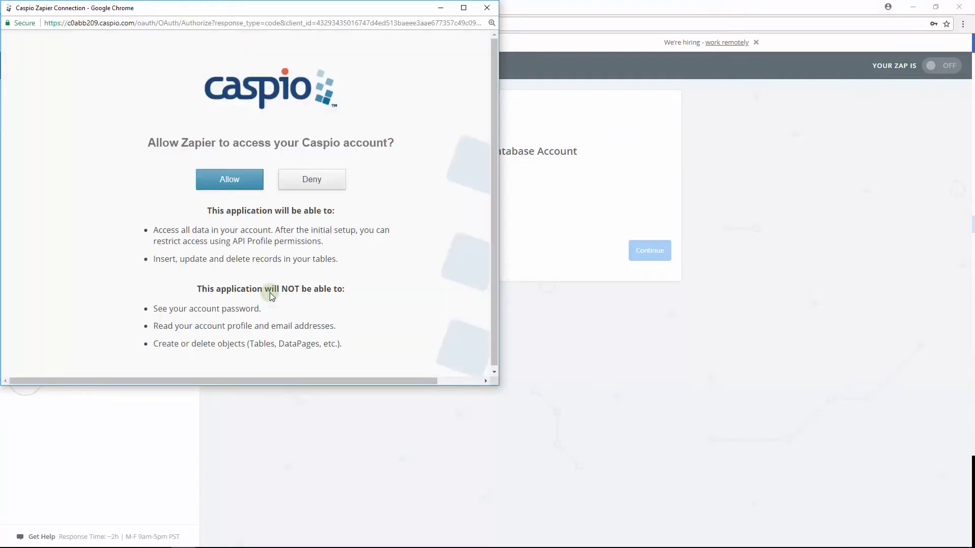
left_click(248, 188)
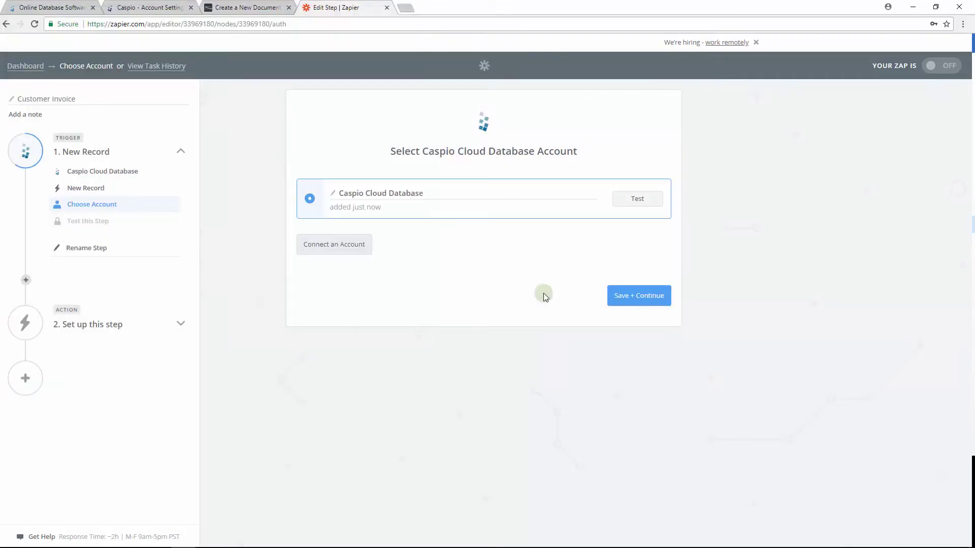
left_click(638, 299)
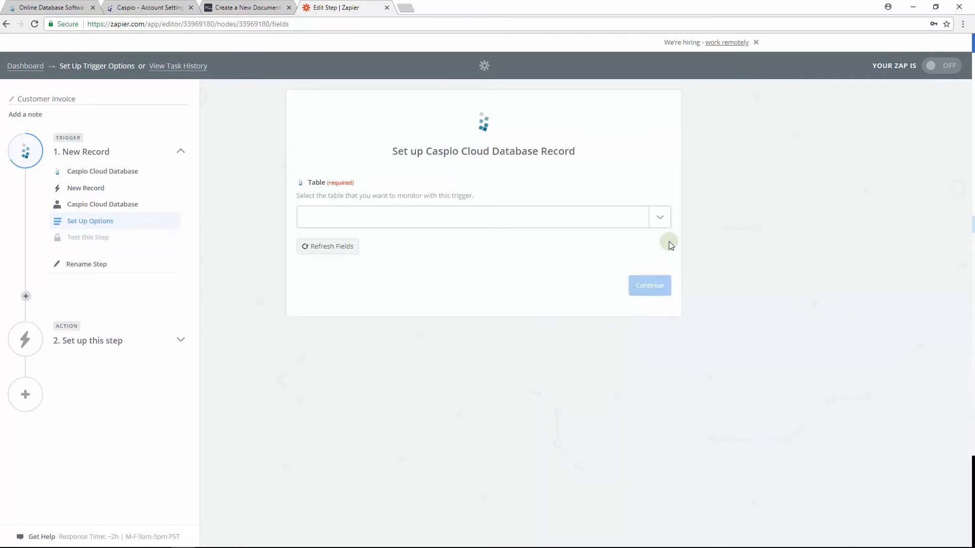
Set the trigger table to wm_customer_invoices and fetch a test record successfully.
left_click(662, 223)
left_click(662, 223)
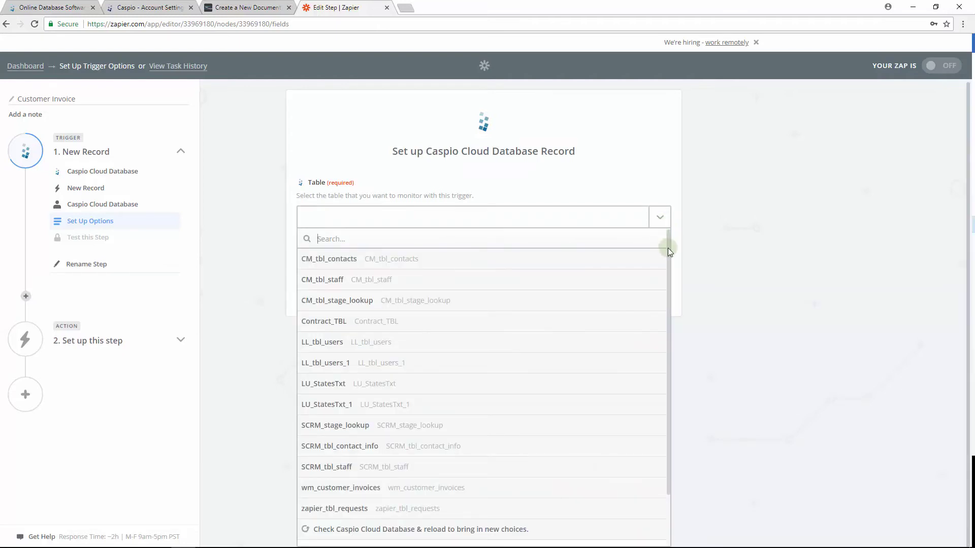
left_click_drag(668, 263, 666, 287)
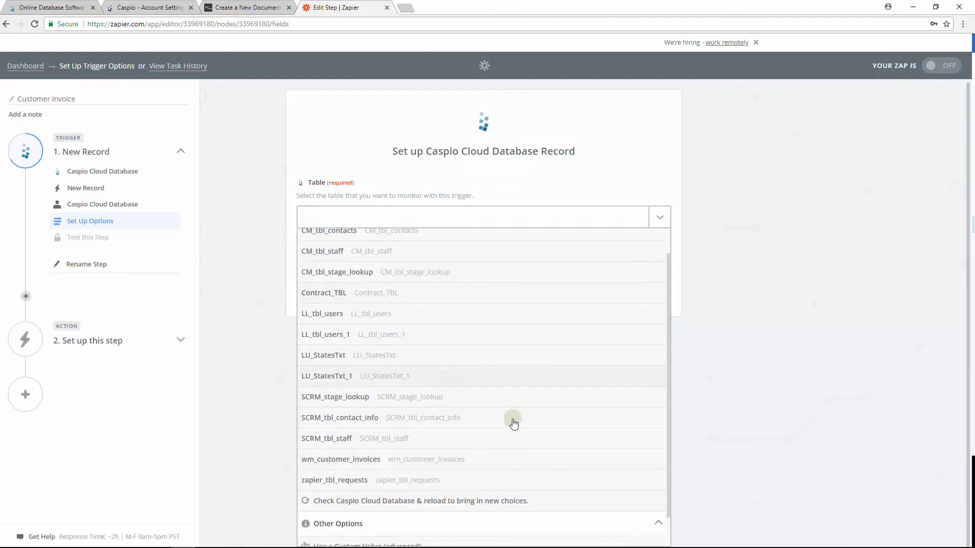
left_click(456, 462)
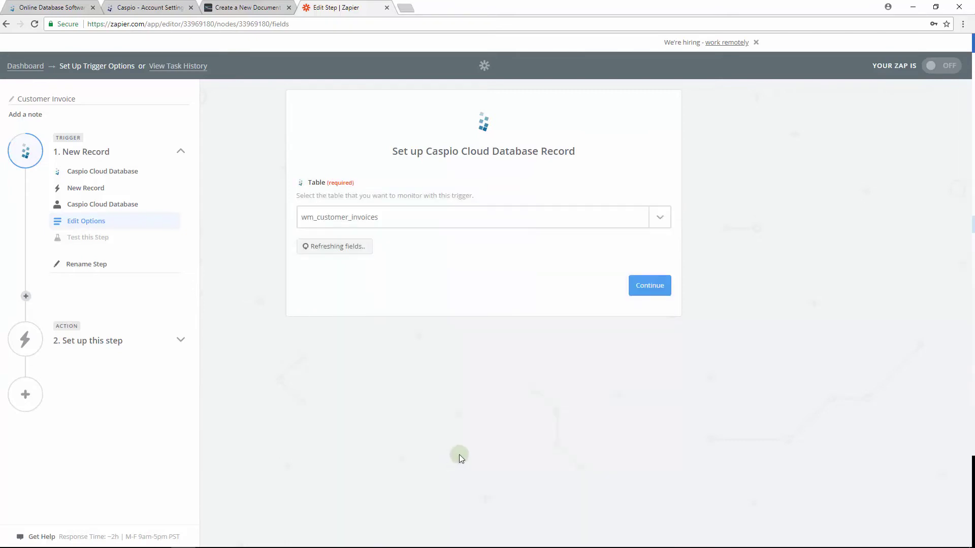
left_click(650, 285)
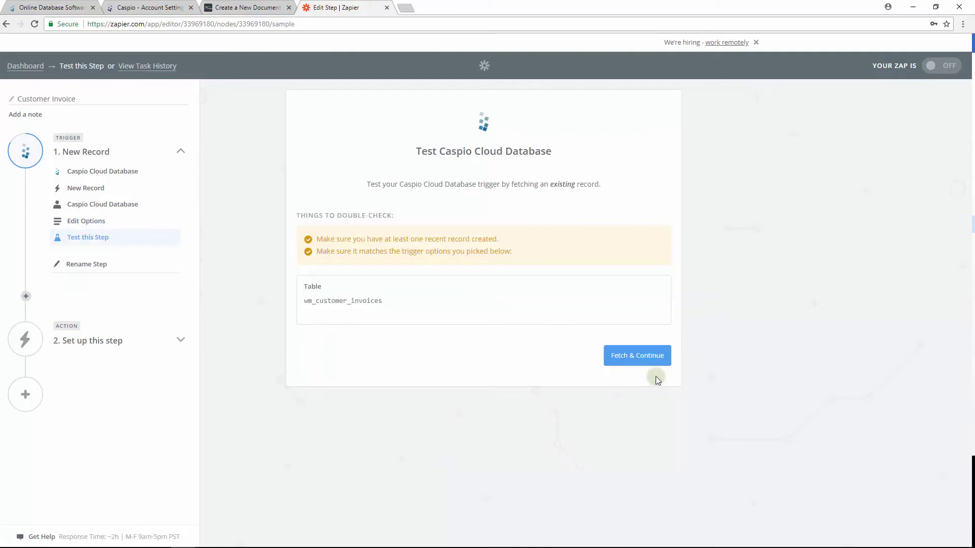
left_click(647, 358)
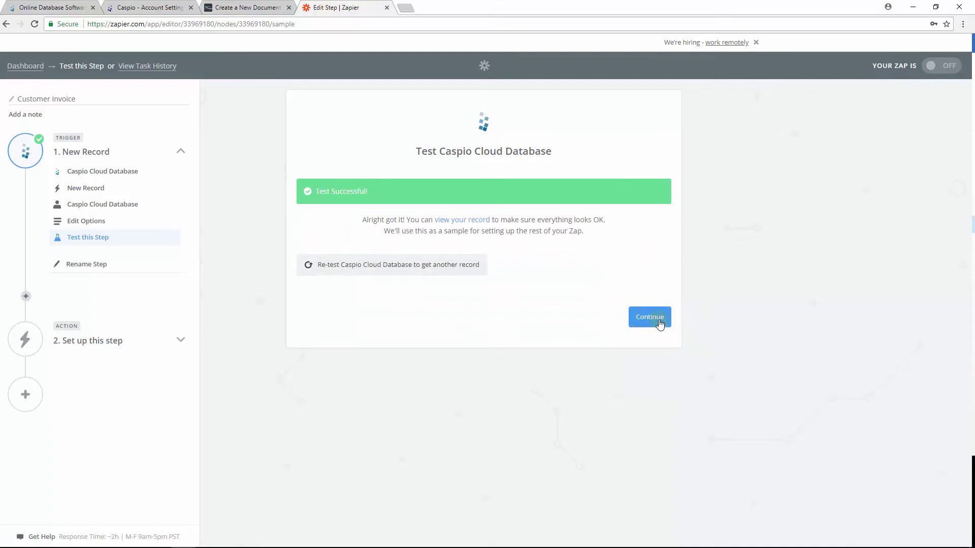
left_click(659, 324)
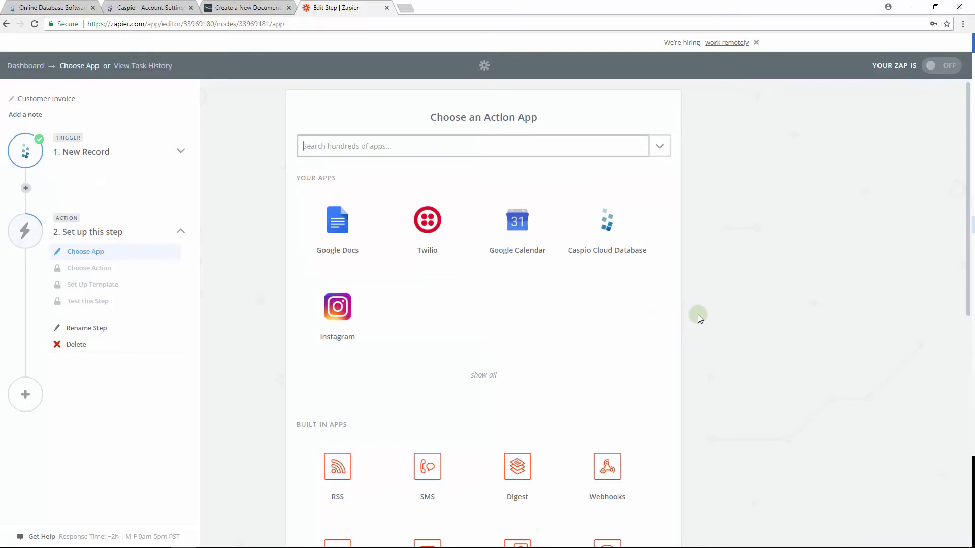
Choose WebMerge's Create Document Merge as the action, save it, and start connecting WebMerge.
type("web")
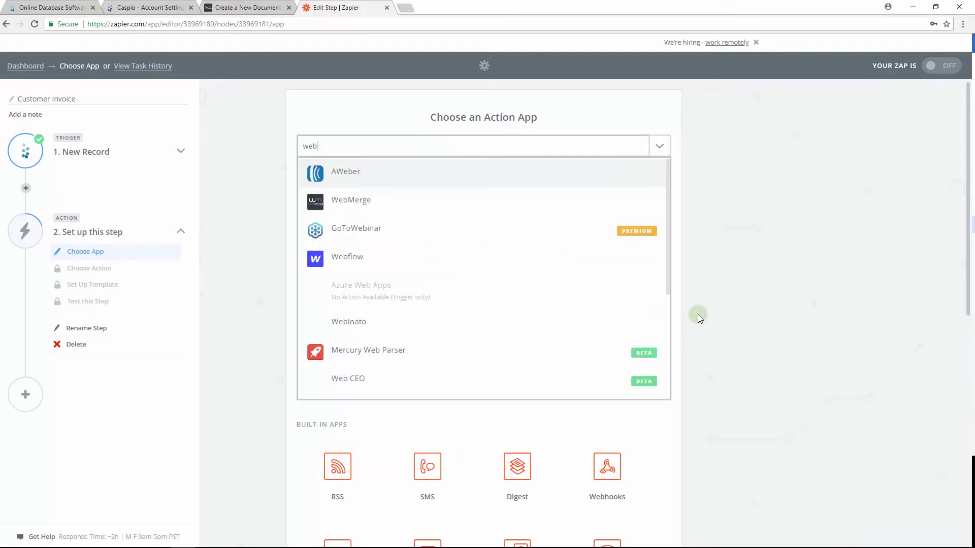
left_click(376, 205)
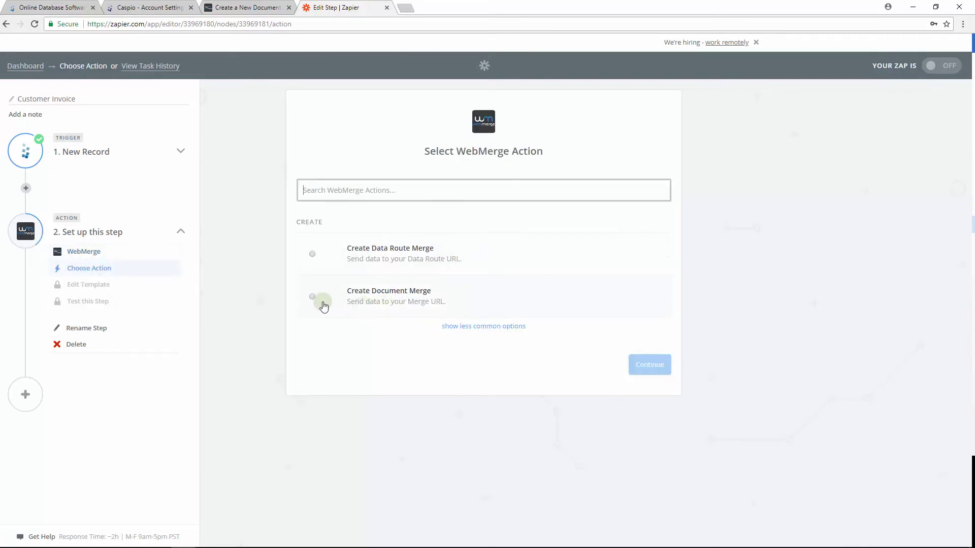
left_click(312, 297)
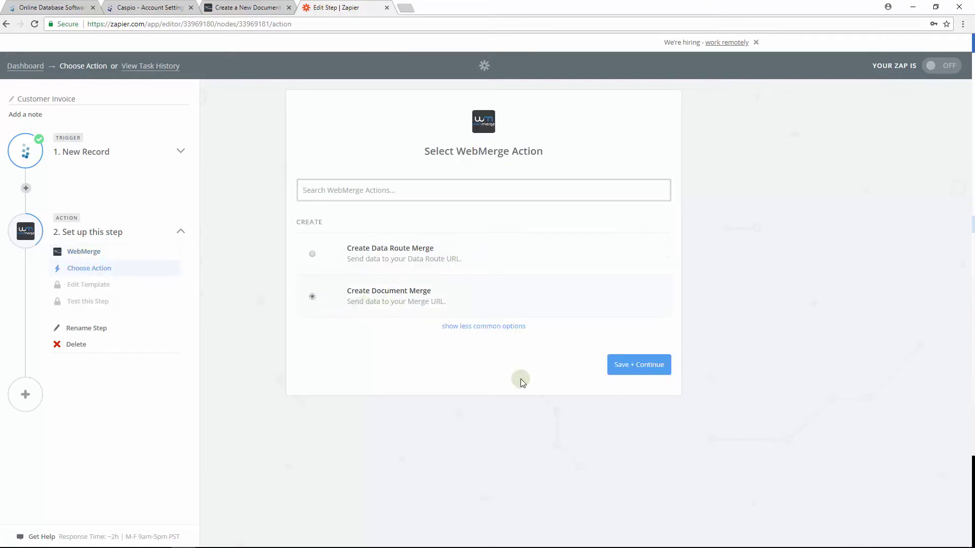
left_click(638, 370)
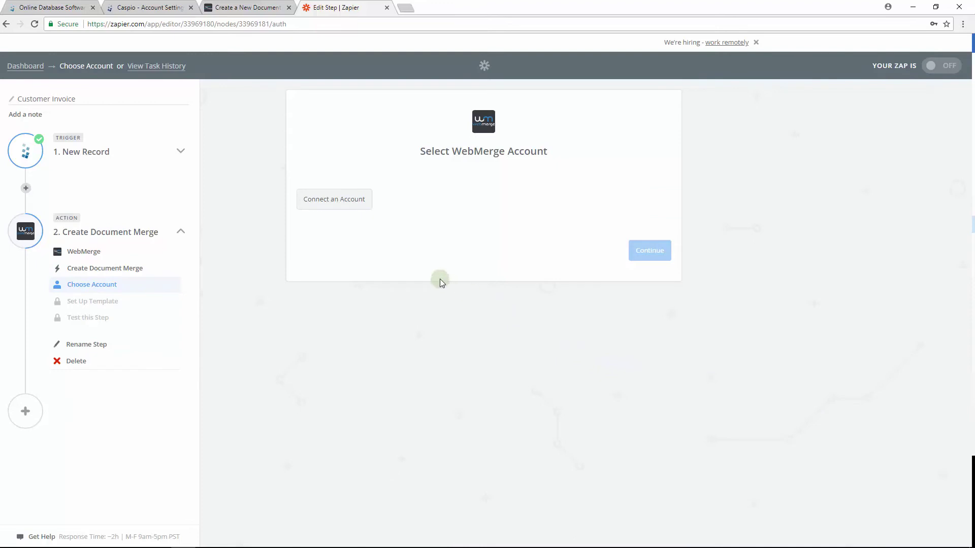
left_click(334, 208)
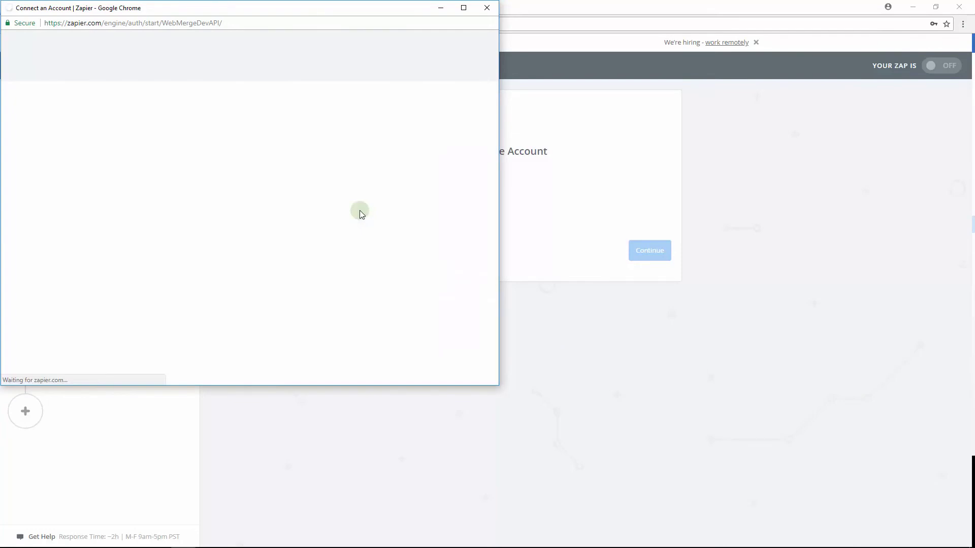
left_click(281, 174)
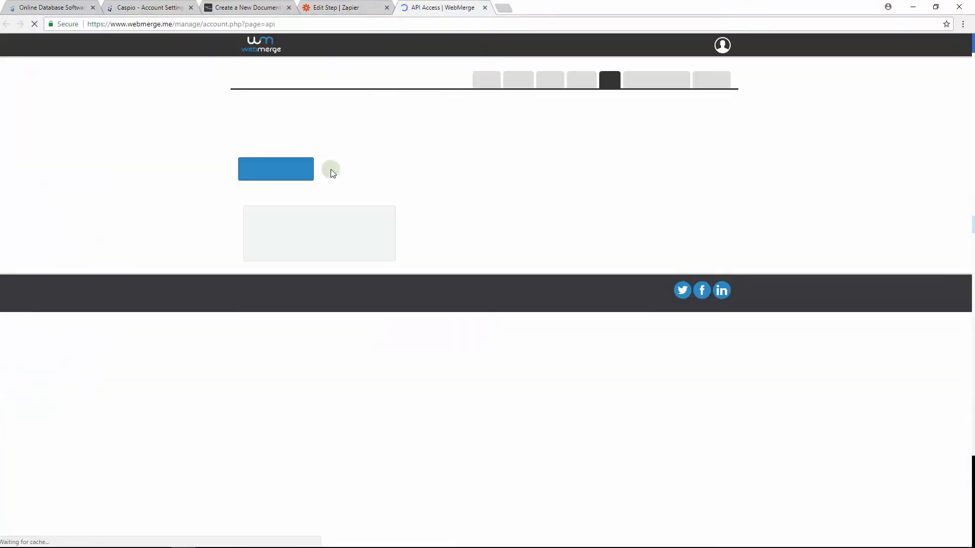
left_click_drag(379, 228, 264, 230)
key("ctrl+c")
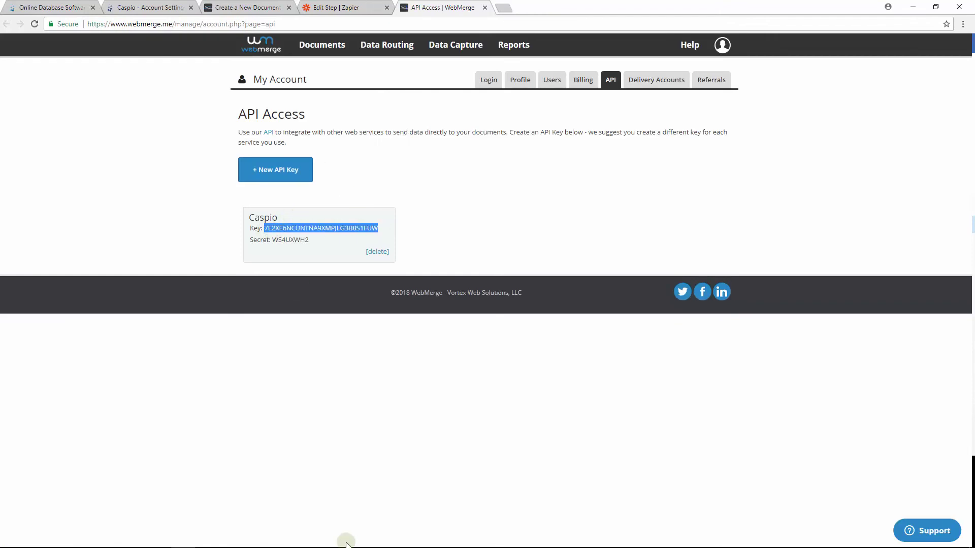
mouse_move(346, 546)
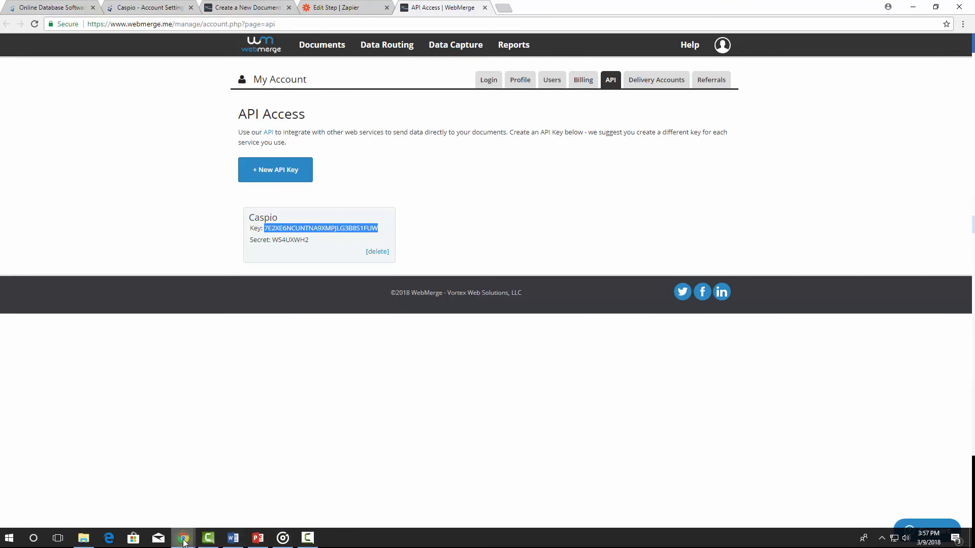
mouse_move(184, 543)
left_click(320, 508)
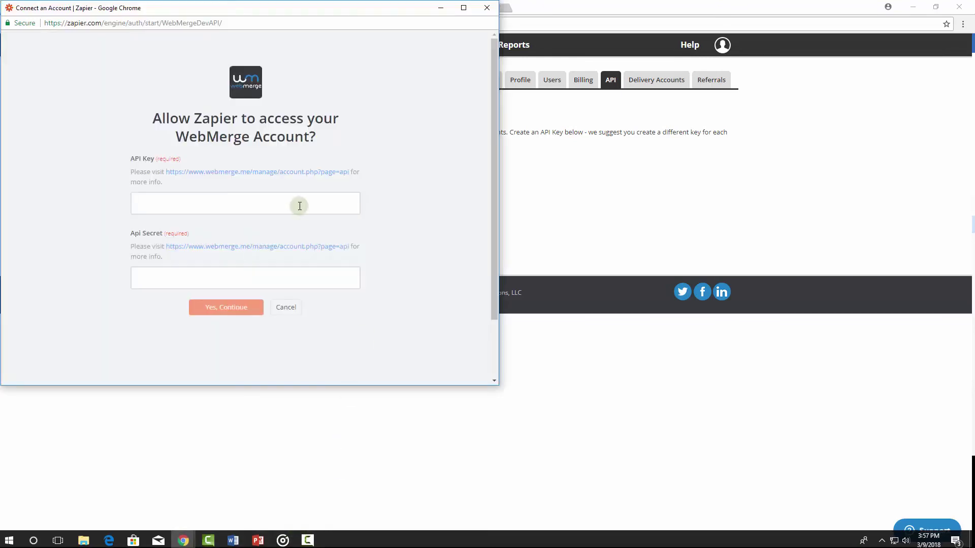
key("ctrl+v")
Paste the API secret, submit the credentials, and continue with the connected WebMerge account.
left_click(553, 198)
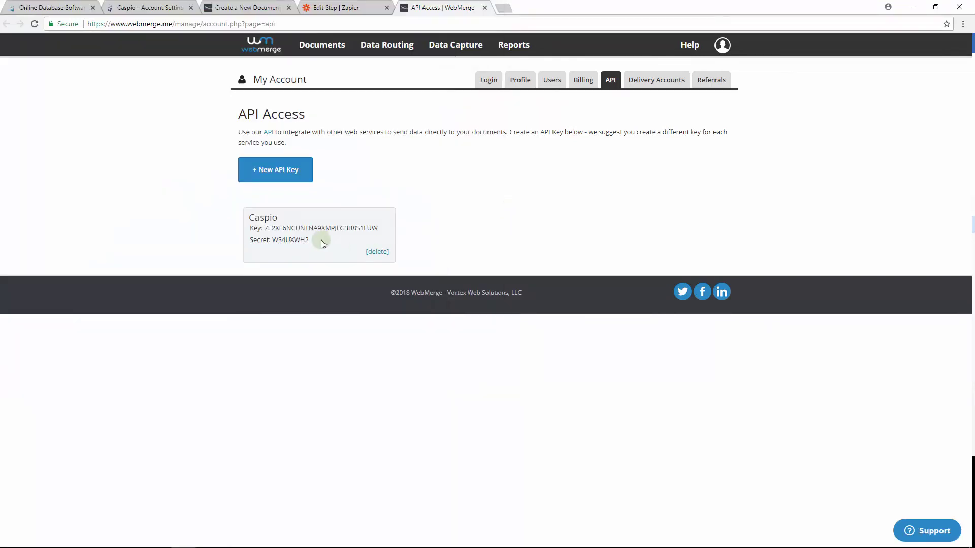
left_click_drag(308, 240, 269, 242)
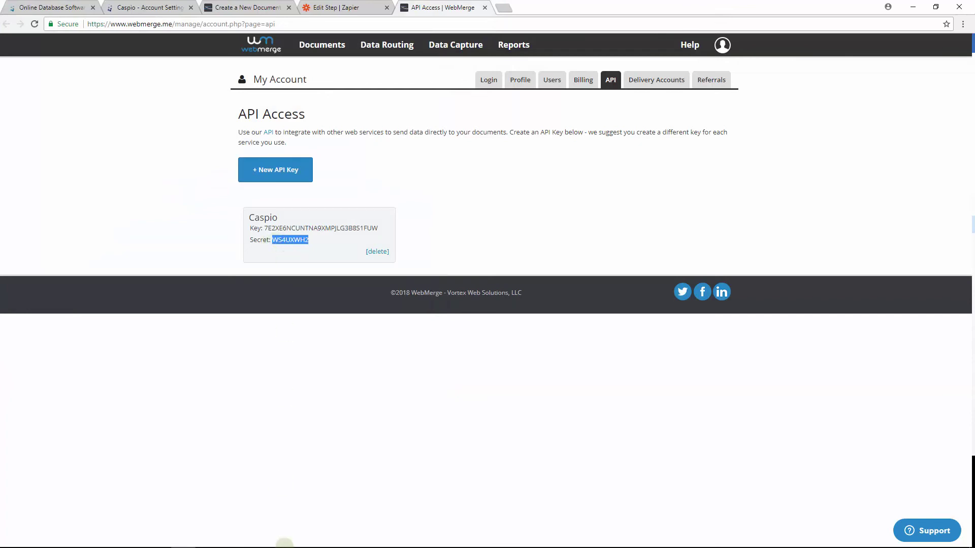
mouse_move(284, 546)
mouse_move(181, 542)
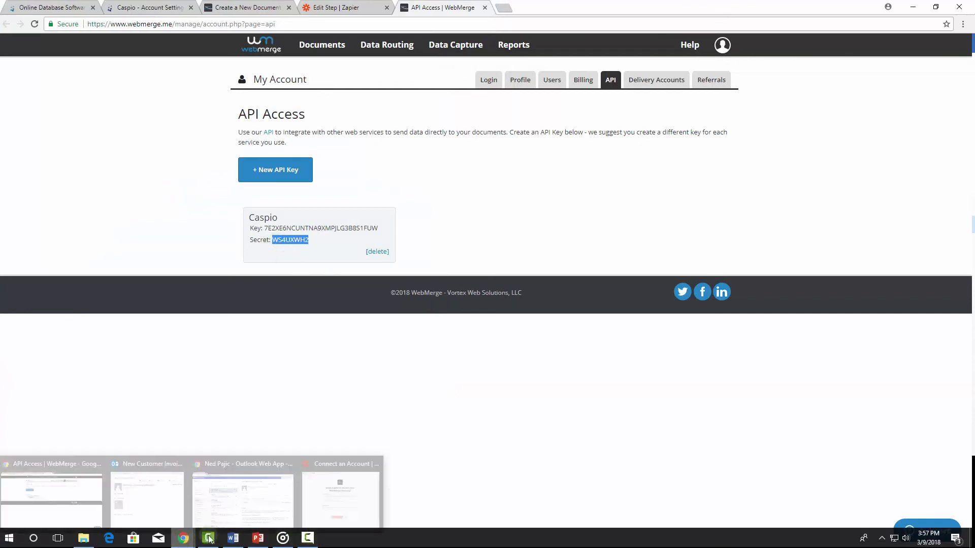
left_click(345, 512)
left_click(303, 278)
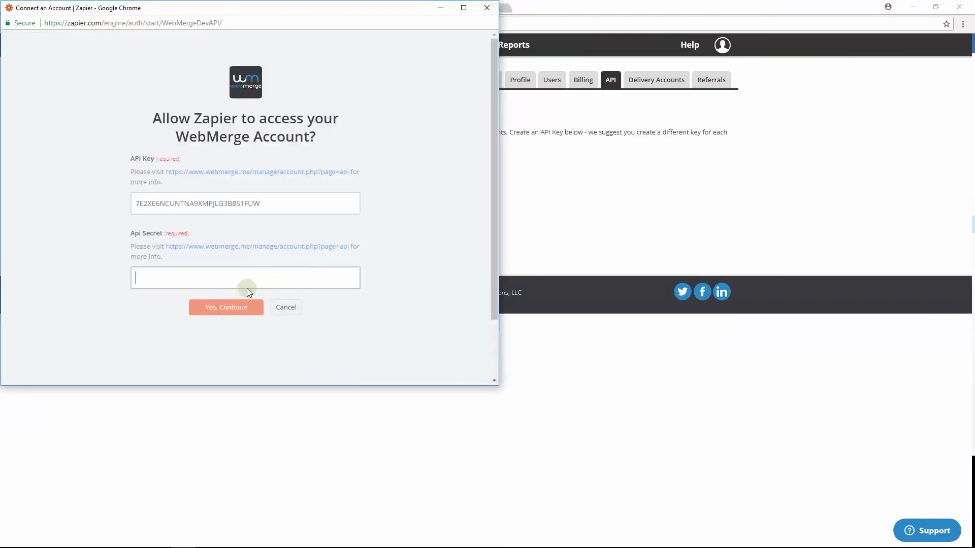
key("ctrl+v")
left_click(232, 309)
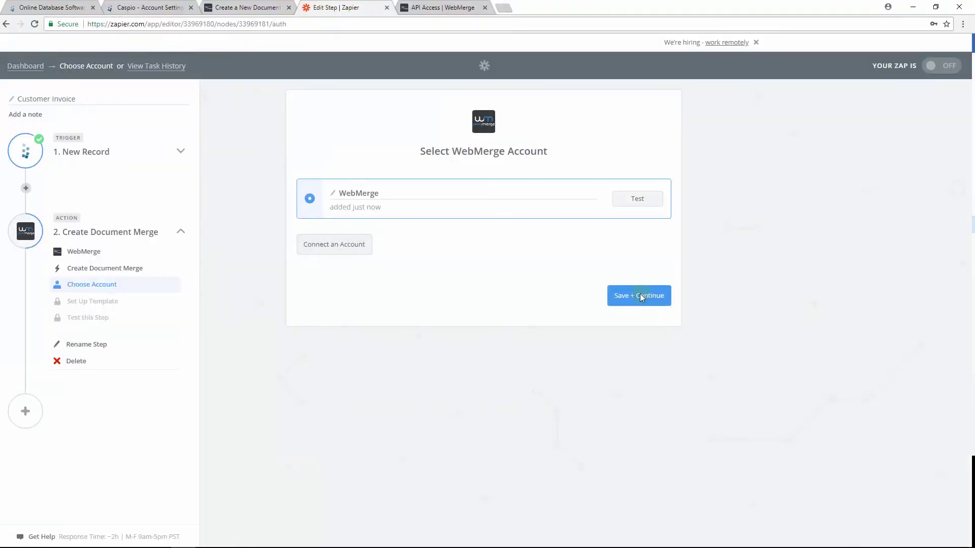
left_click(640, 294)
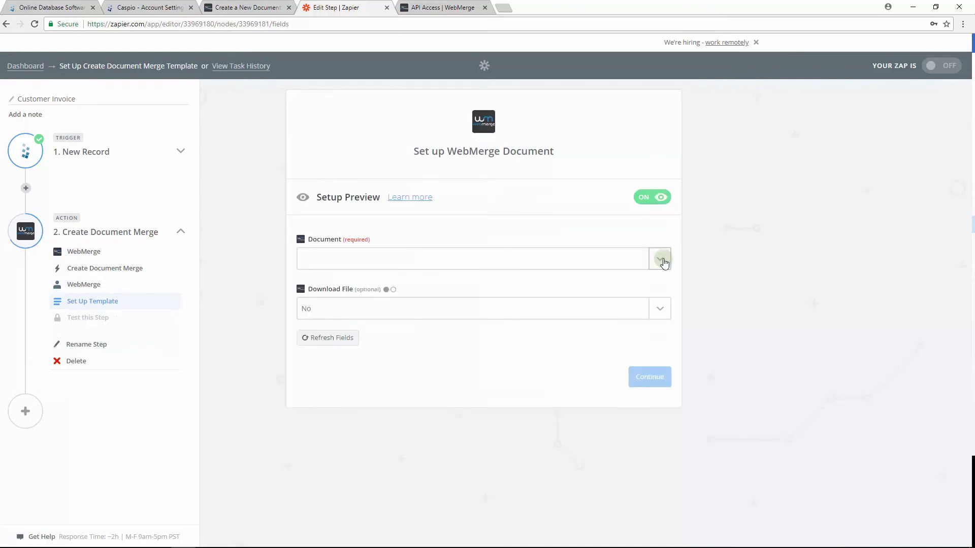
Select the Customer Invoice document and set Download File to Yes.
left_click(660, 260)
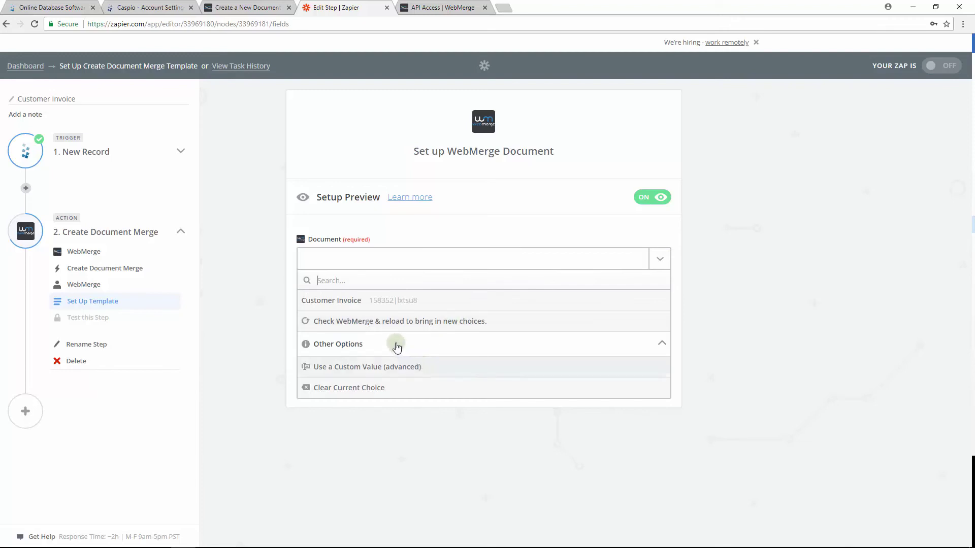
left_click(363, 301)
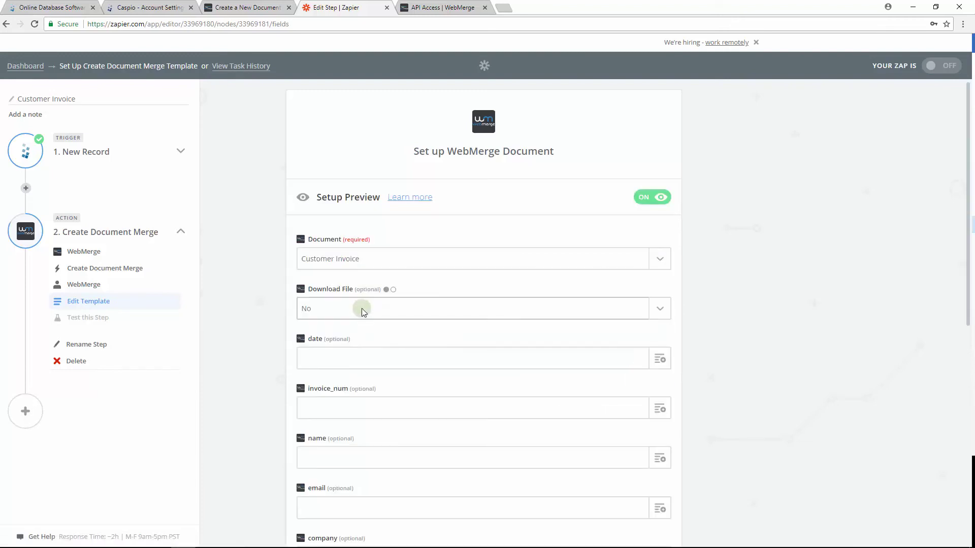
left_click(362, 308)
left_click(353, 371)
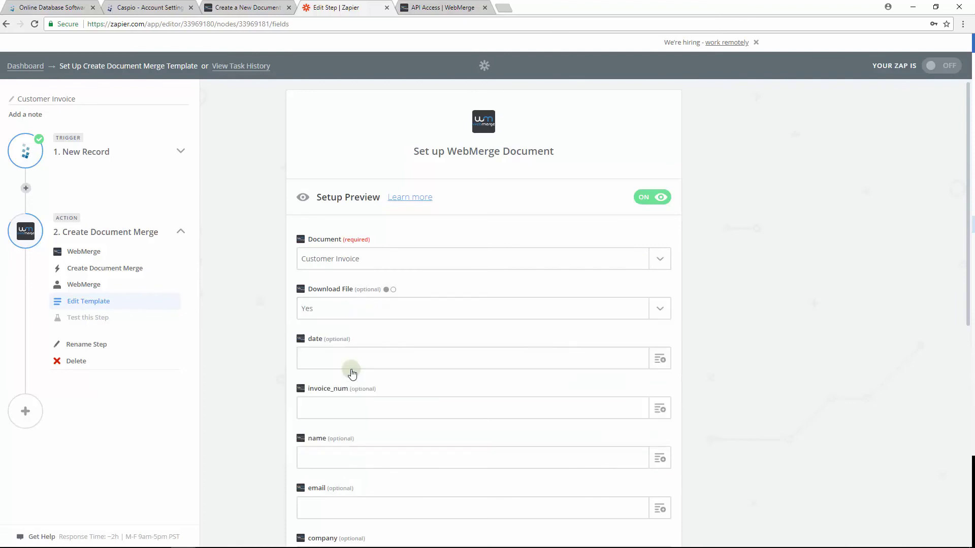
scroll(767, 341, "down", 2)
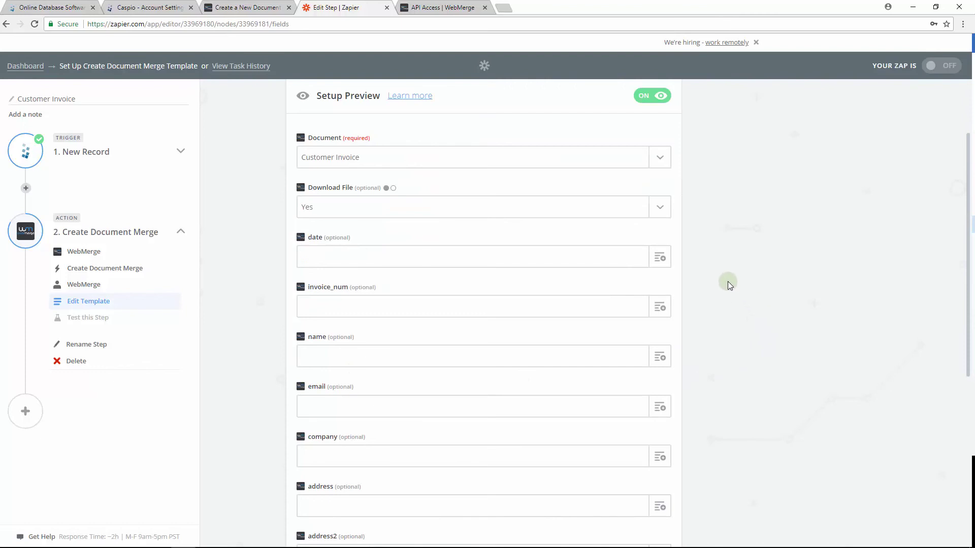
Map the record's Date to date and Invoice_Number to invoice_num, then continue.
left_click(660, 259)
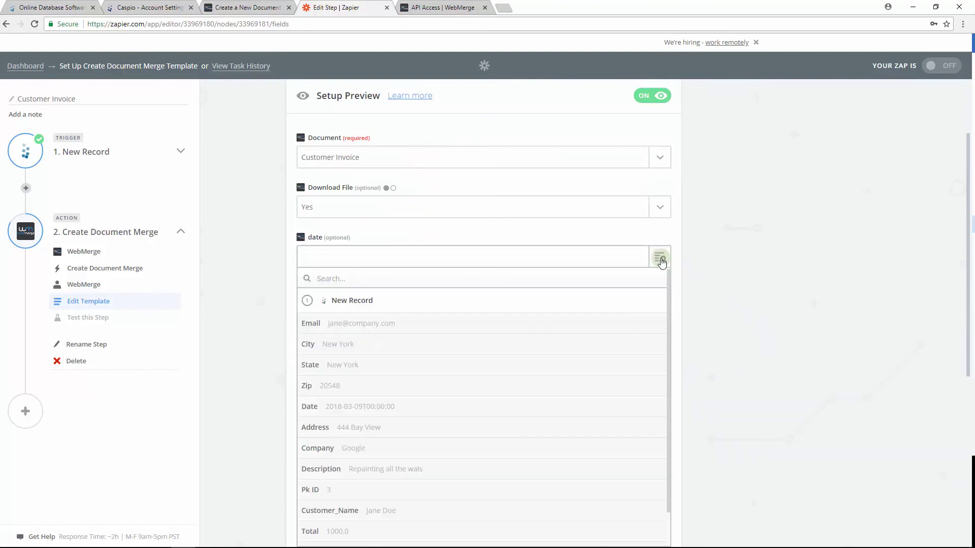
left_click(432, 407)
left_click(660, 307)
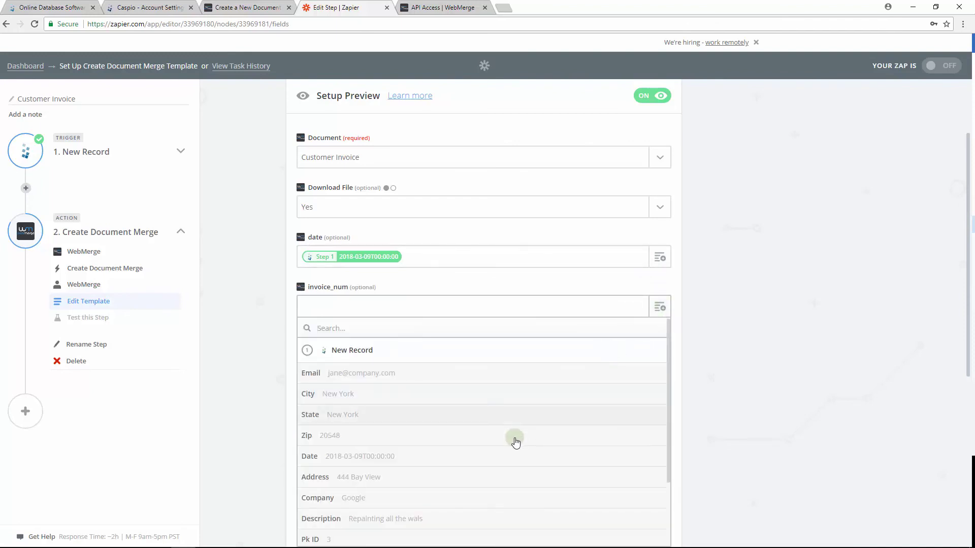
scroll(515, 441, "down", 3)
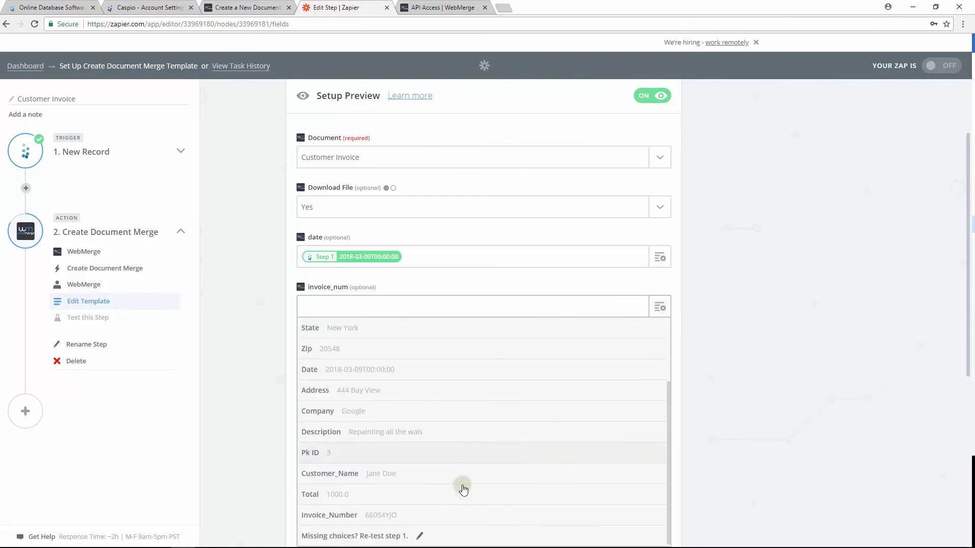
left_click(446, 514)
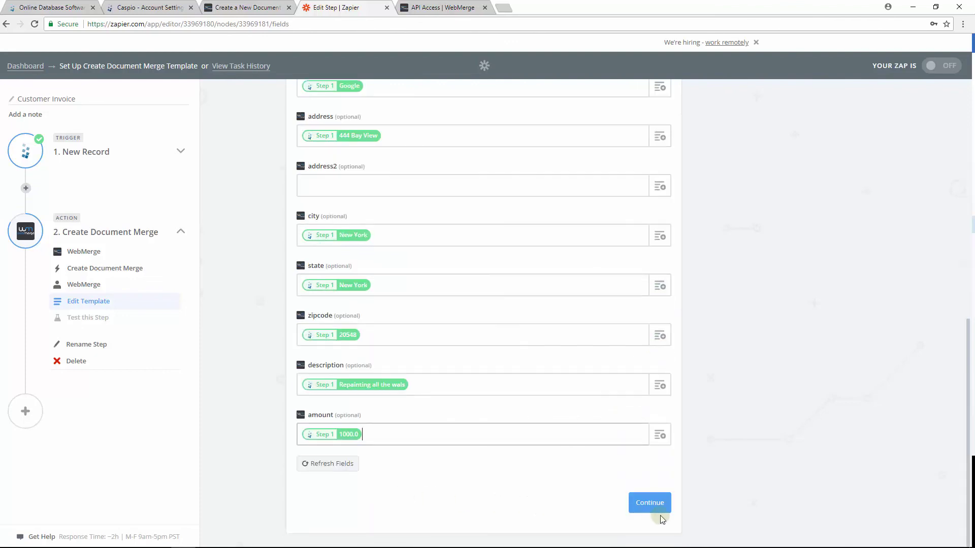
left_click(659, 511)
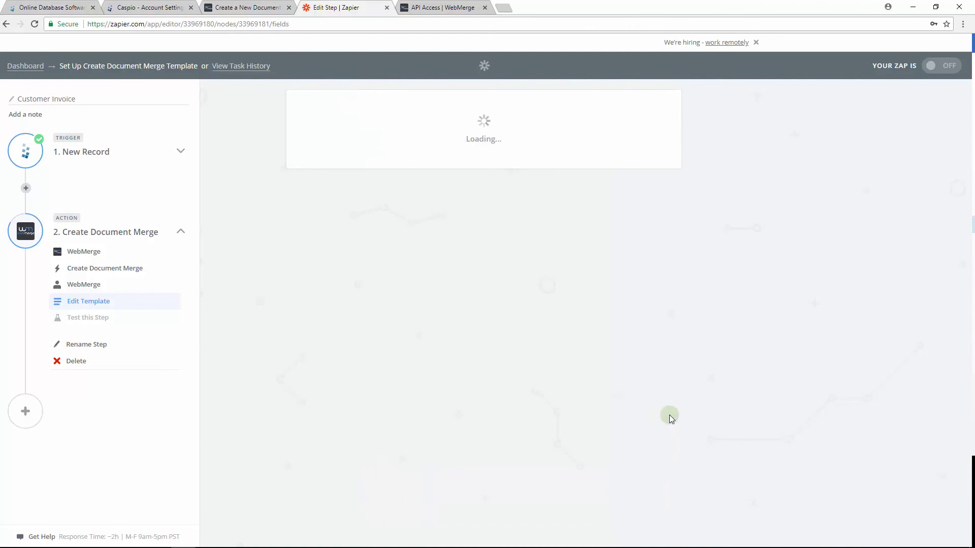
Skip the test, finish and turn the Zap on, then submit a new order.
left_click(328, 506)
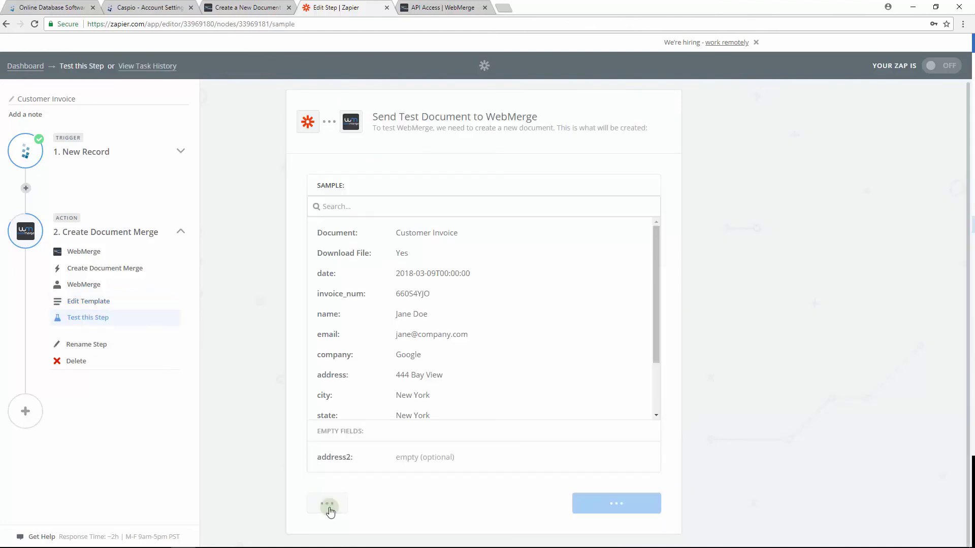
scroll(703, 510, "down", 1)
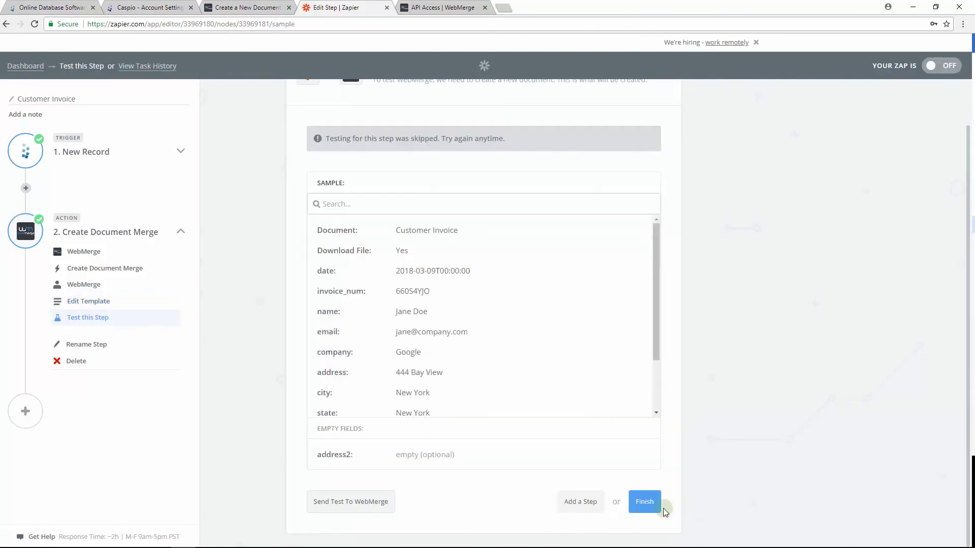
left_click(655, 500)
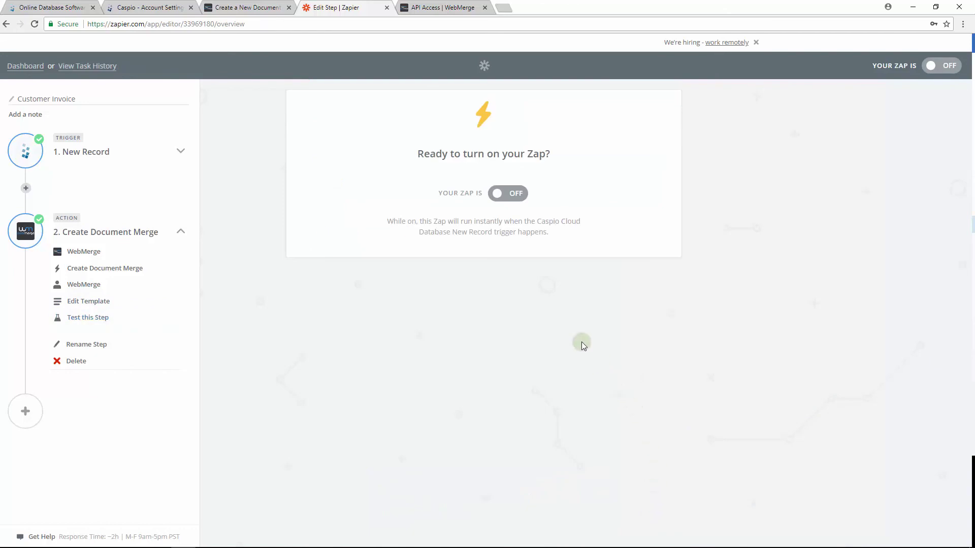
left_click(504, 195)
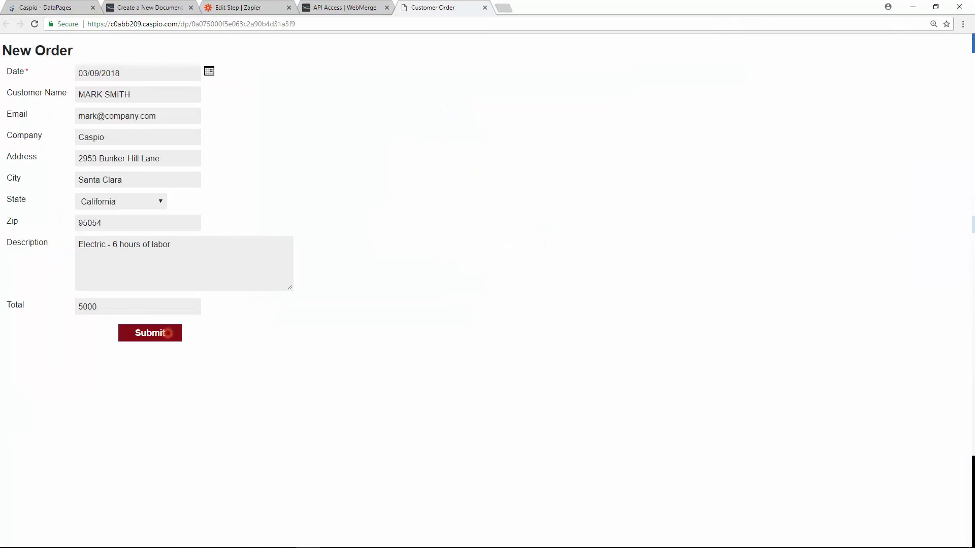
left_click(168, 333)
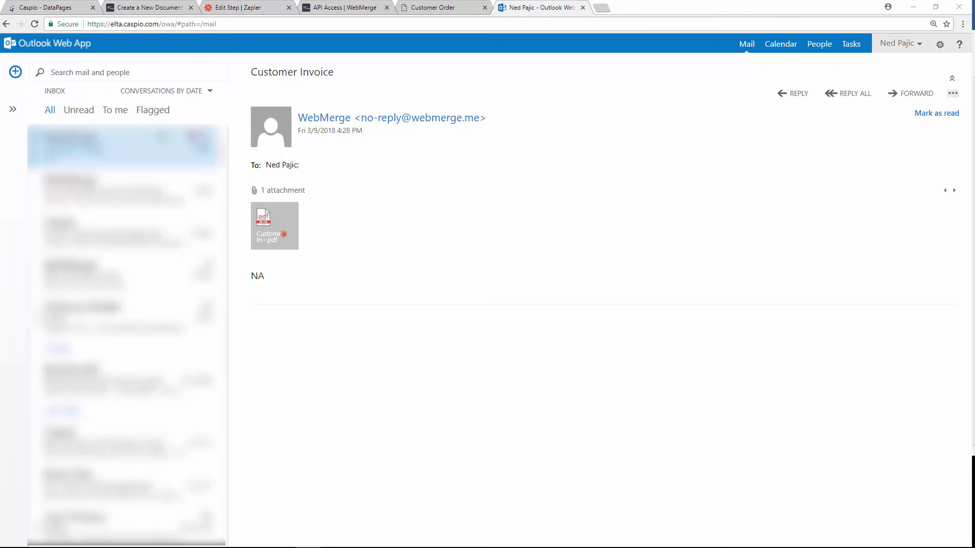
Download the Customer Invoice PDF attachment (53.6 KB) from the WebMerge email.
left_click(283, 233)
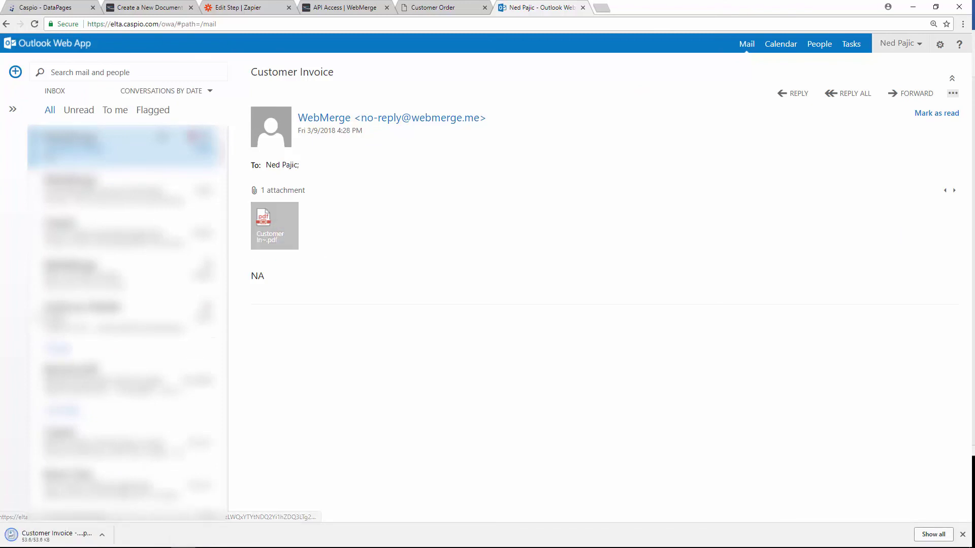